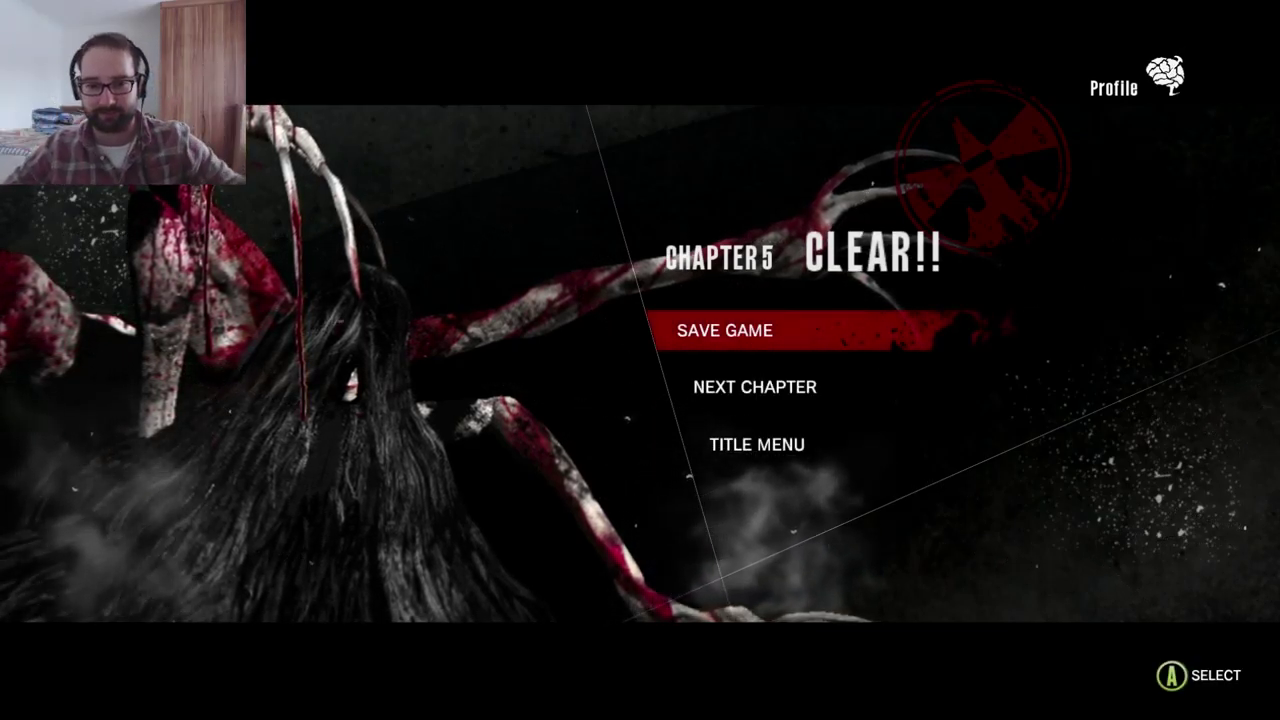
{"action": "key", "text": "Return"}
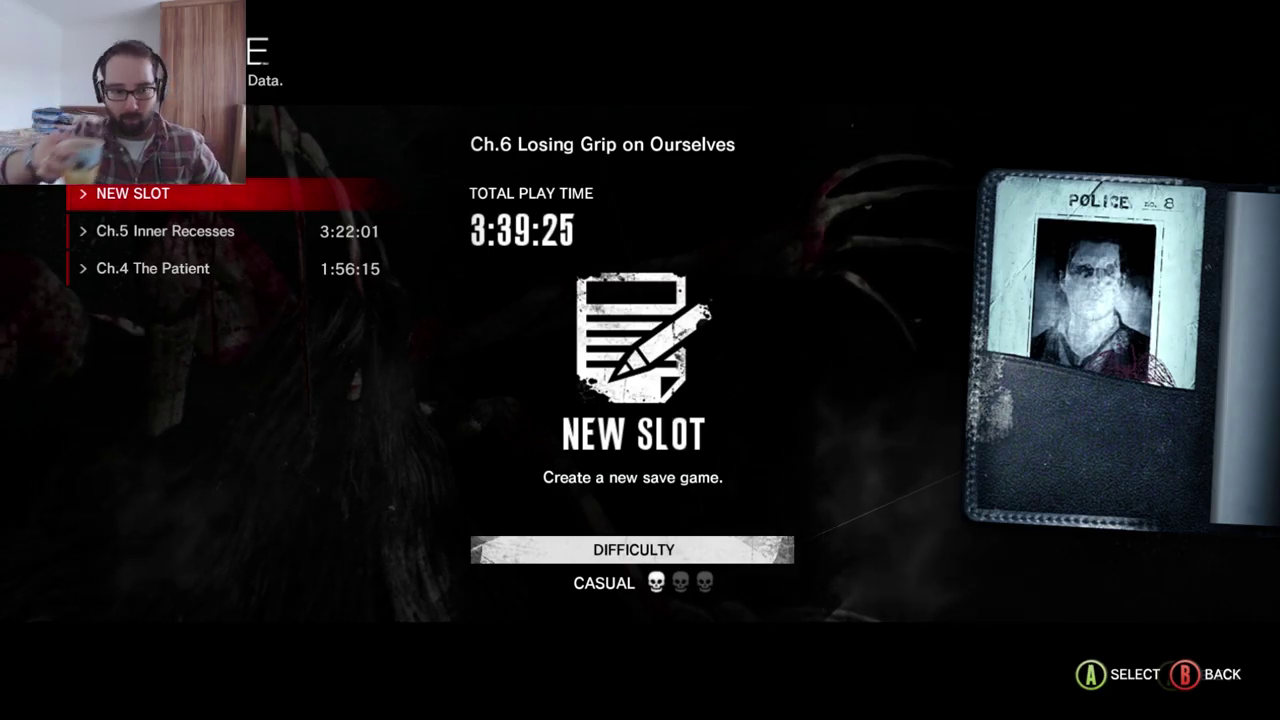
{"action": "key", "text": "Down"}
{"action": "key", "text": "Return"}
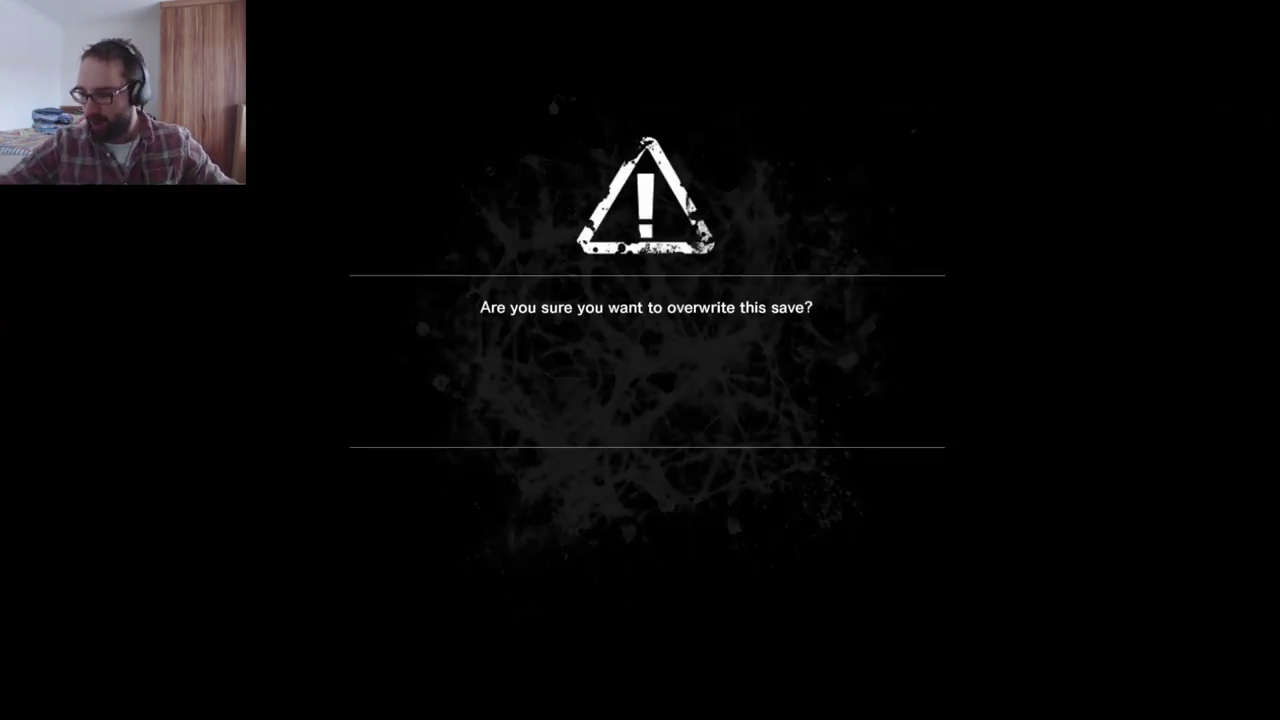
{"action": "key", "text": "Up"}
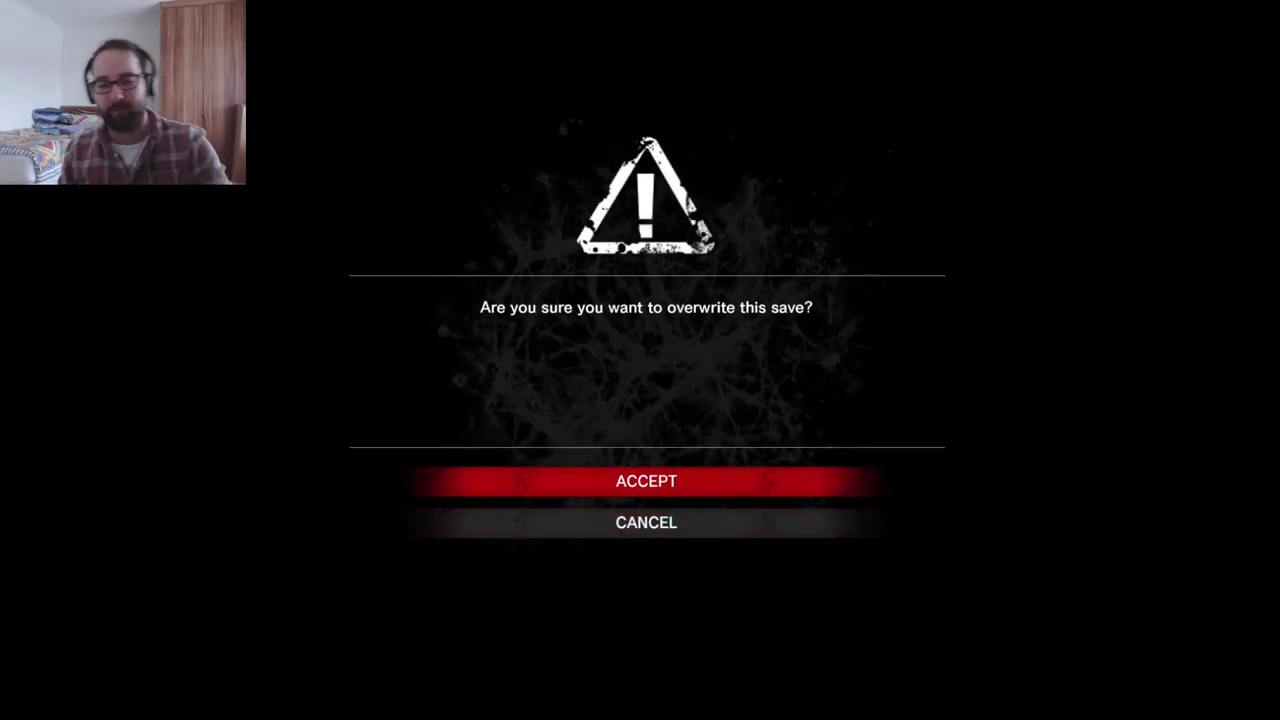
{"action": "key", "text": "Return"}
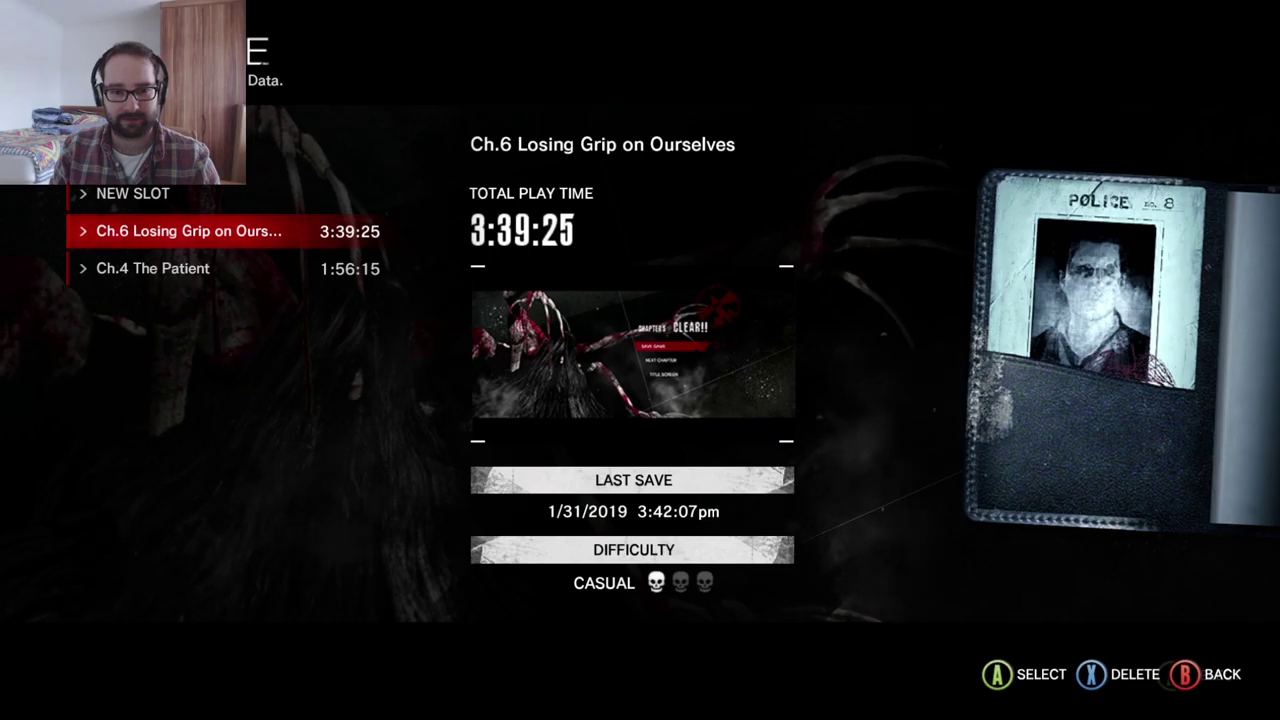
{"action": "key", "text": "Return"}
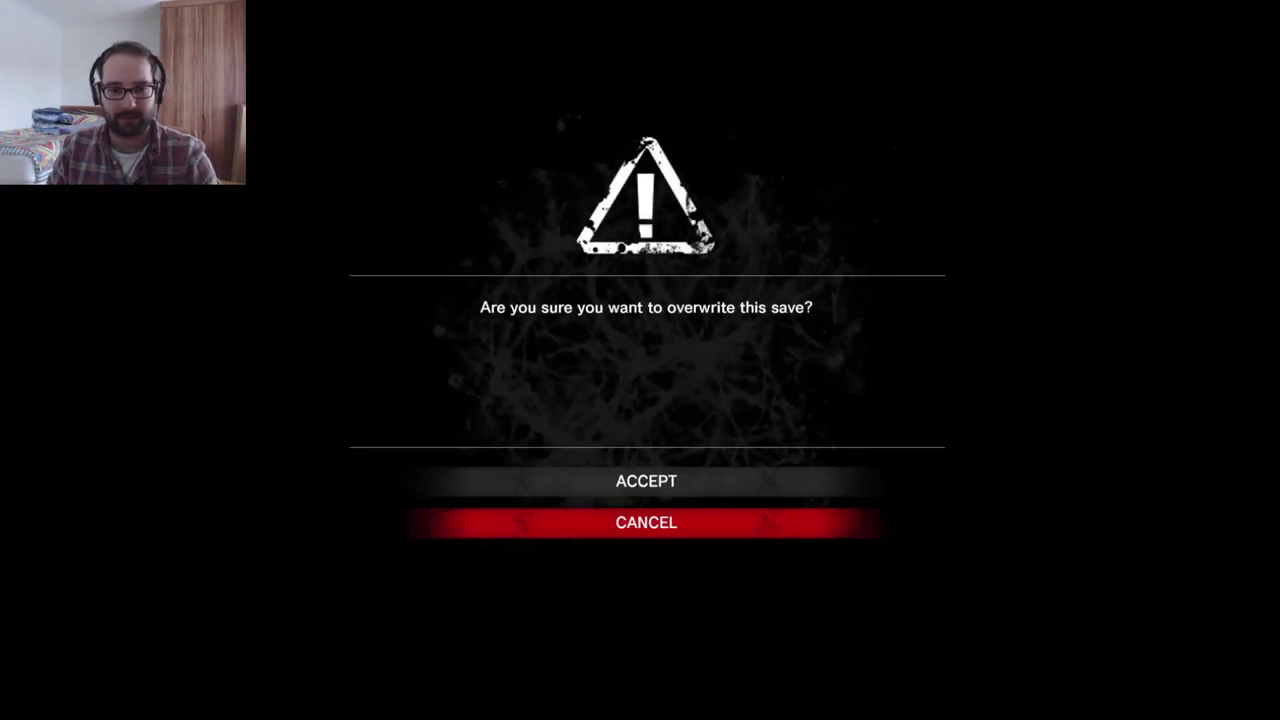
{"action": "key", "text": "Up"}
{"action": "key", "text": "Return"}
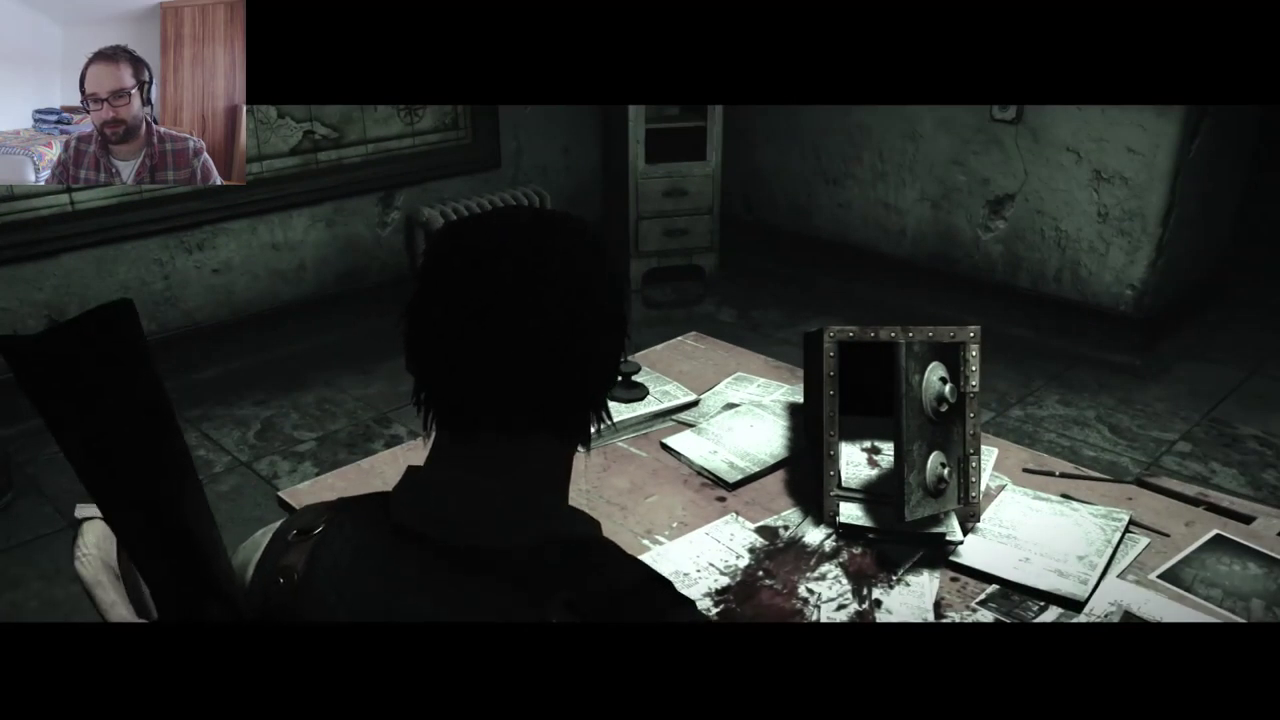
{"action": "key", "text": "Return"}
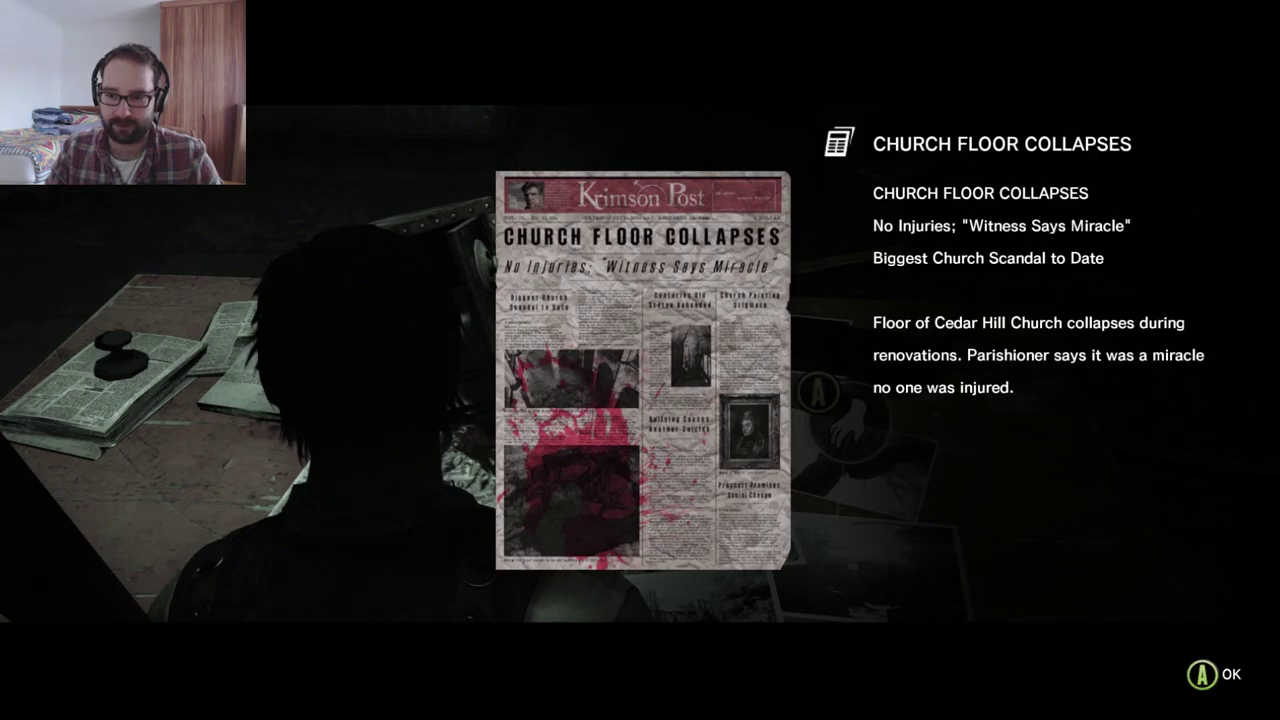
{"action": "key", "text": "Return"}
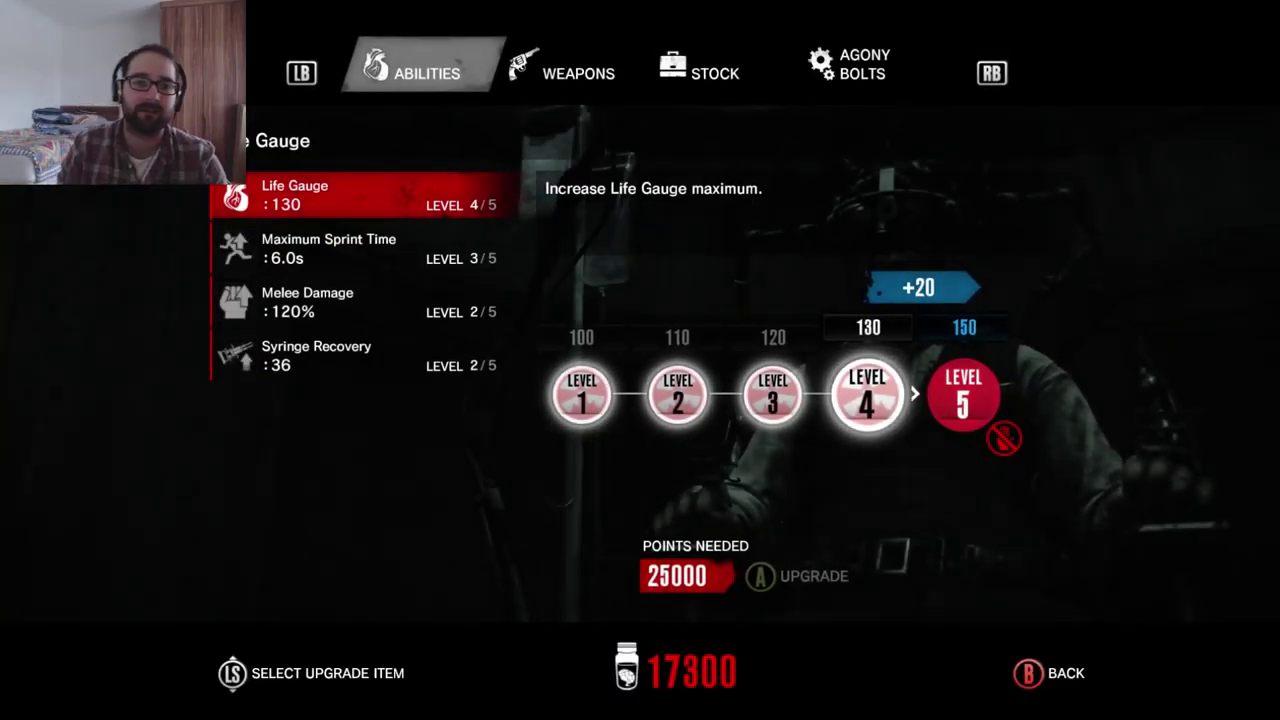
{"action": "key", "text": "Down"}
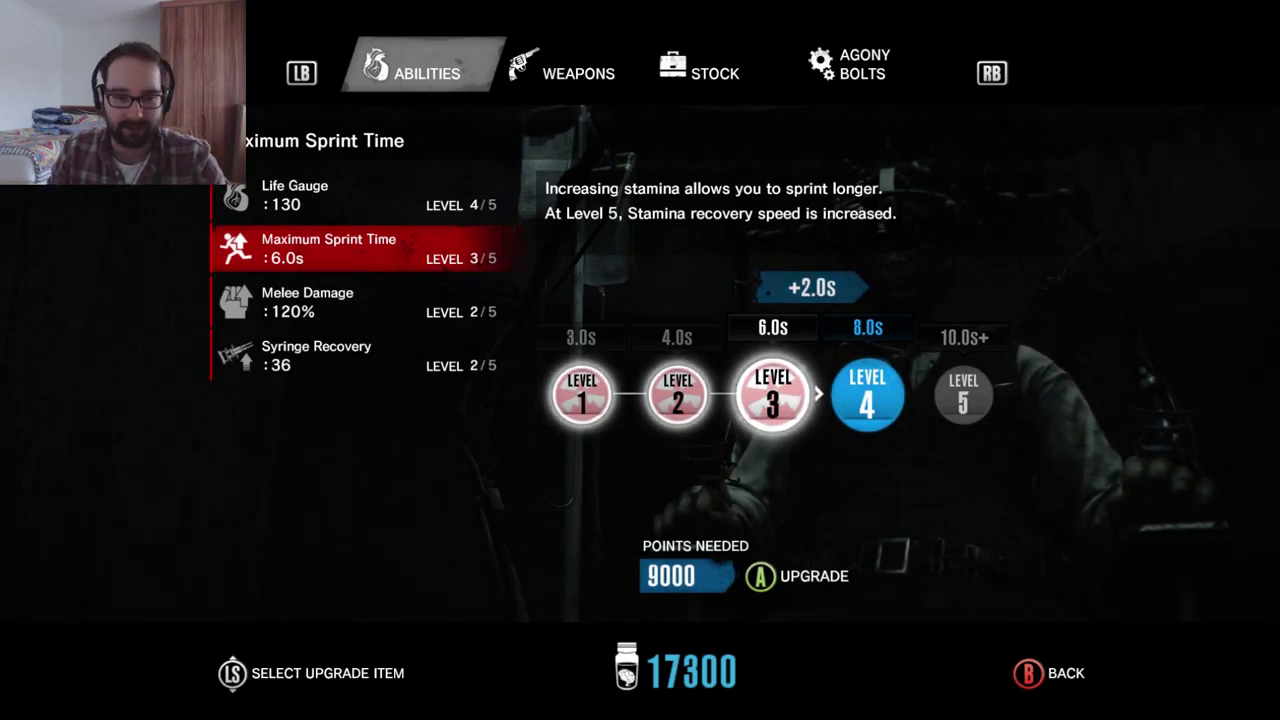
{"action": "key", "text": "Return"}
{"action": "key", "text": "Return"}
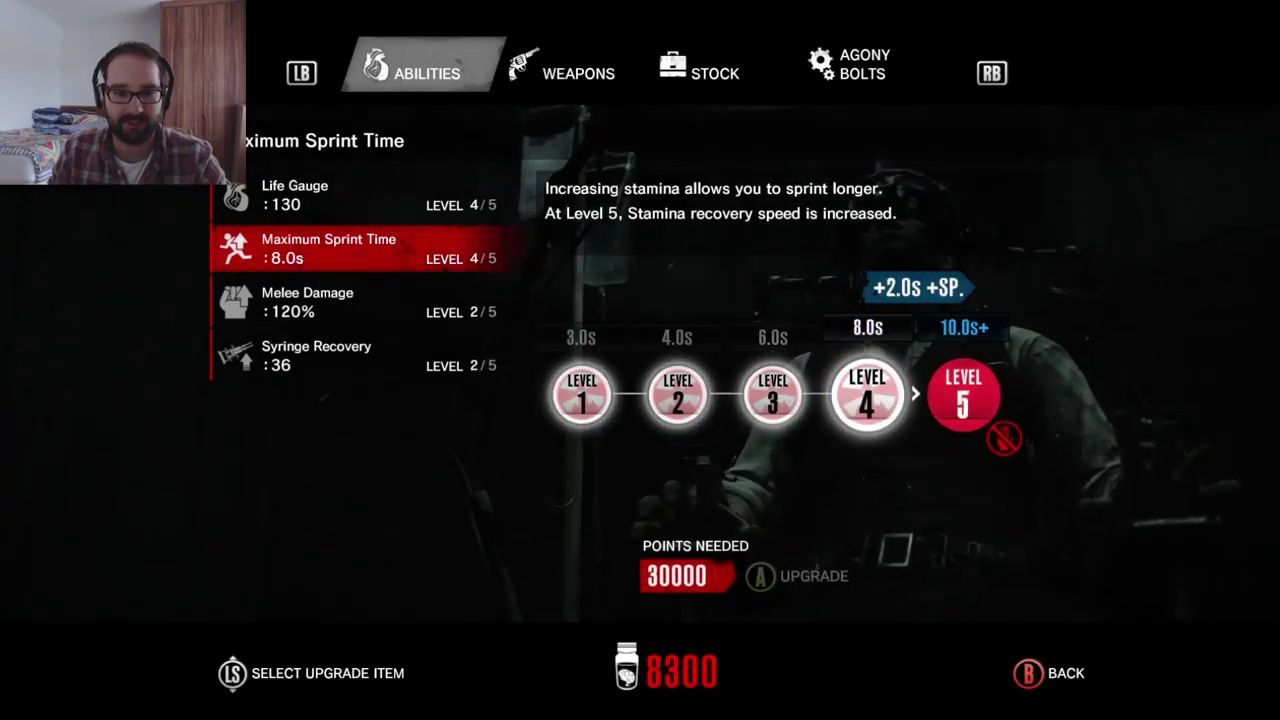
{"action": "key", "text": "Up"}
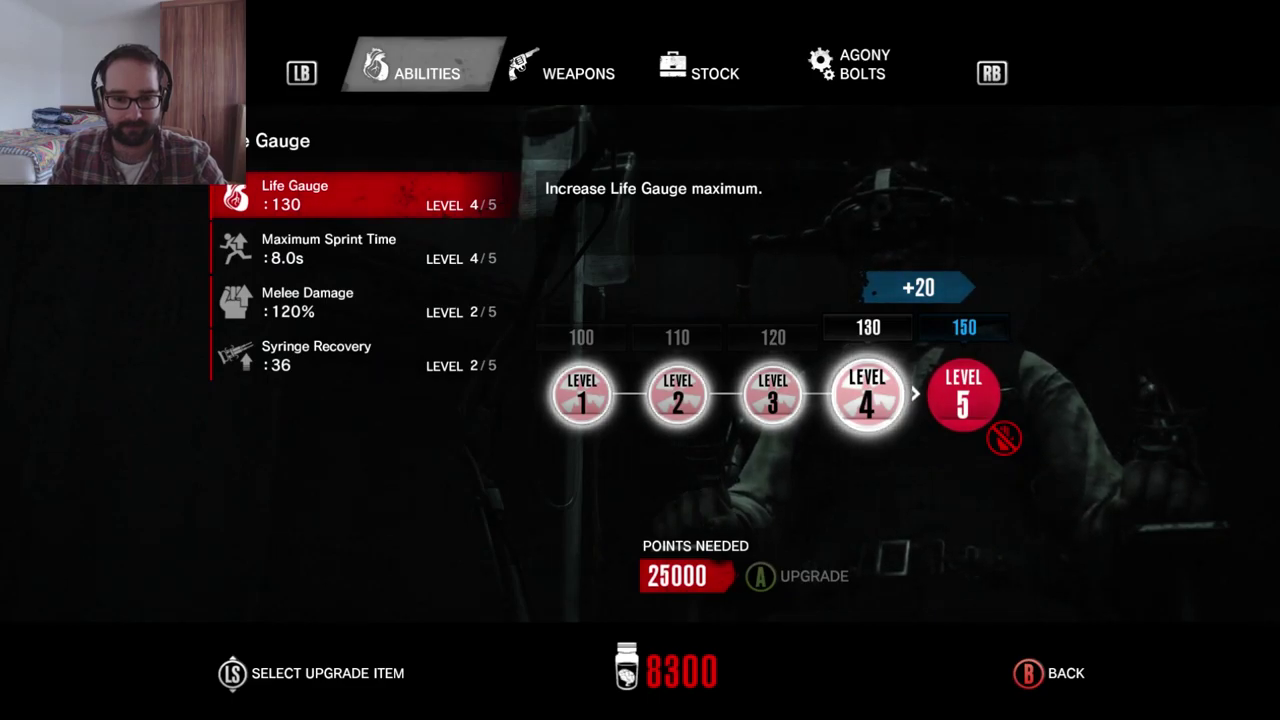
{"action": "key", "text": "Down"}
{"action": "key", "text": "Down"}
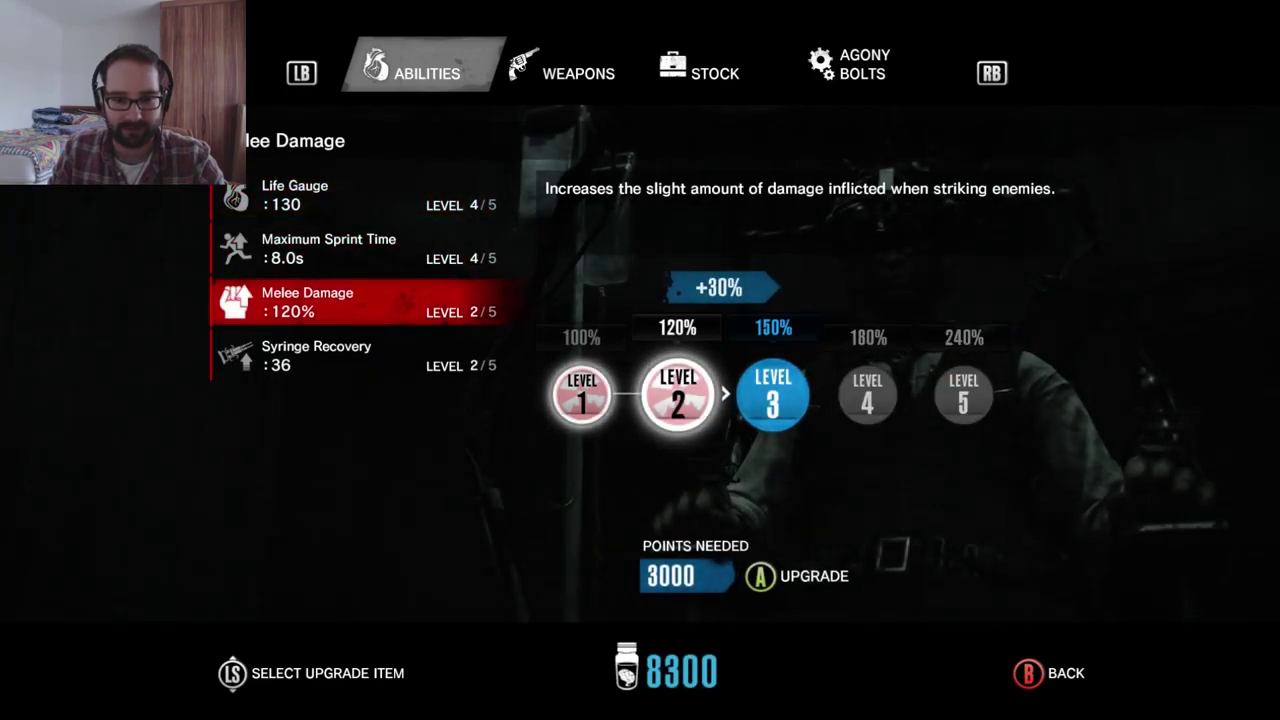
{"action": "key", "text": "Down"}
{"action": "key", "text": "Up"}
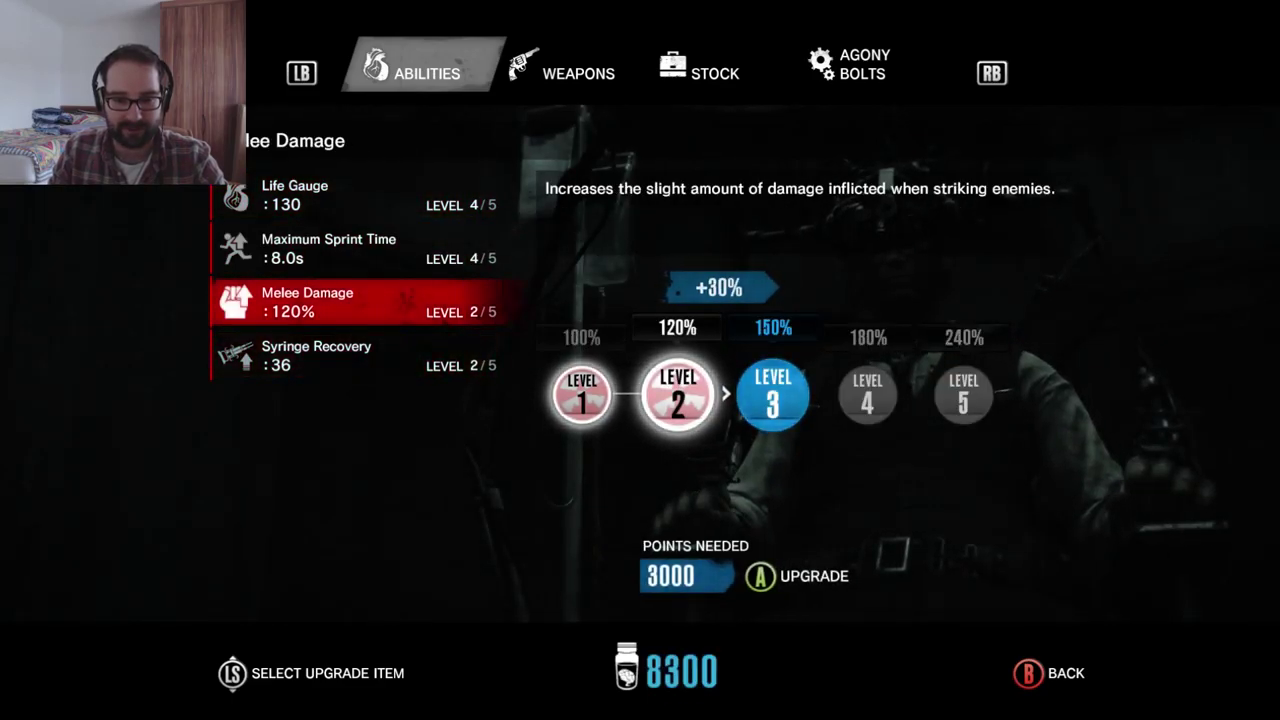
{"action": "key", "text": "Return"}
{"action": "key", "text": "Return"}
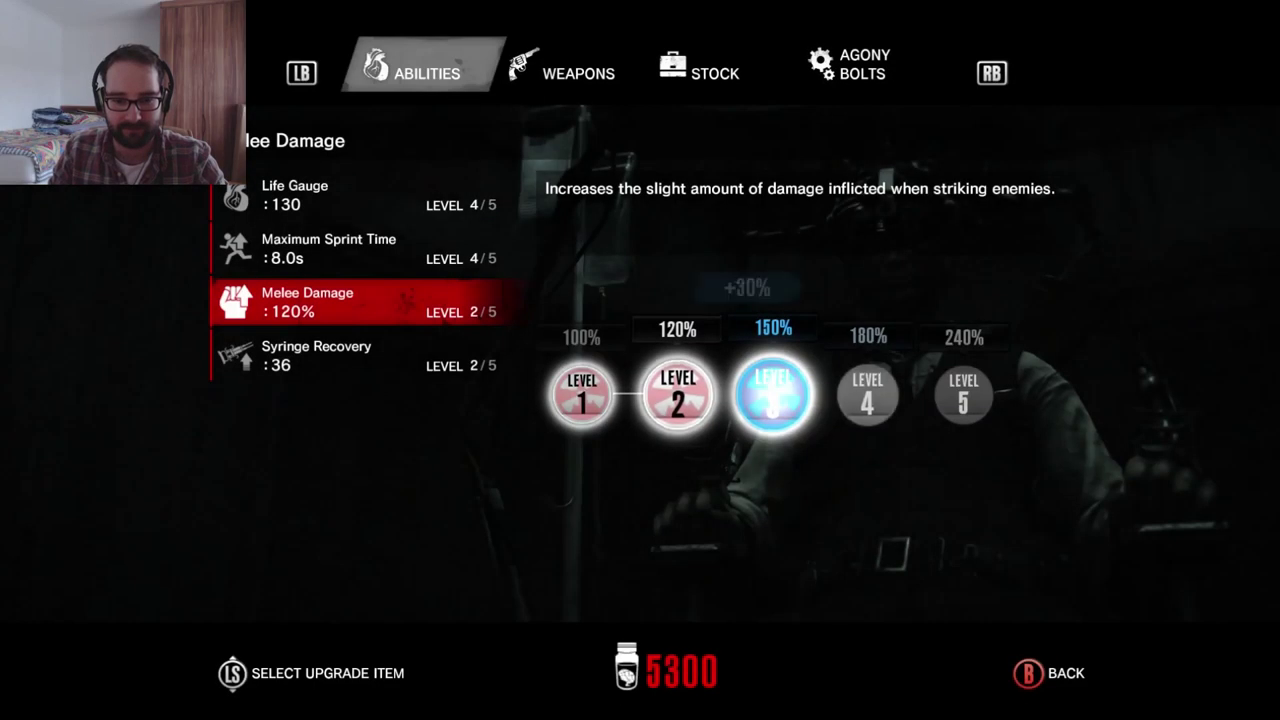
{"action": "key", "text": "e"}
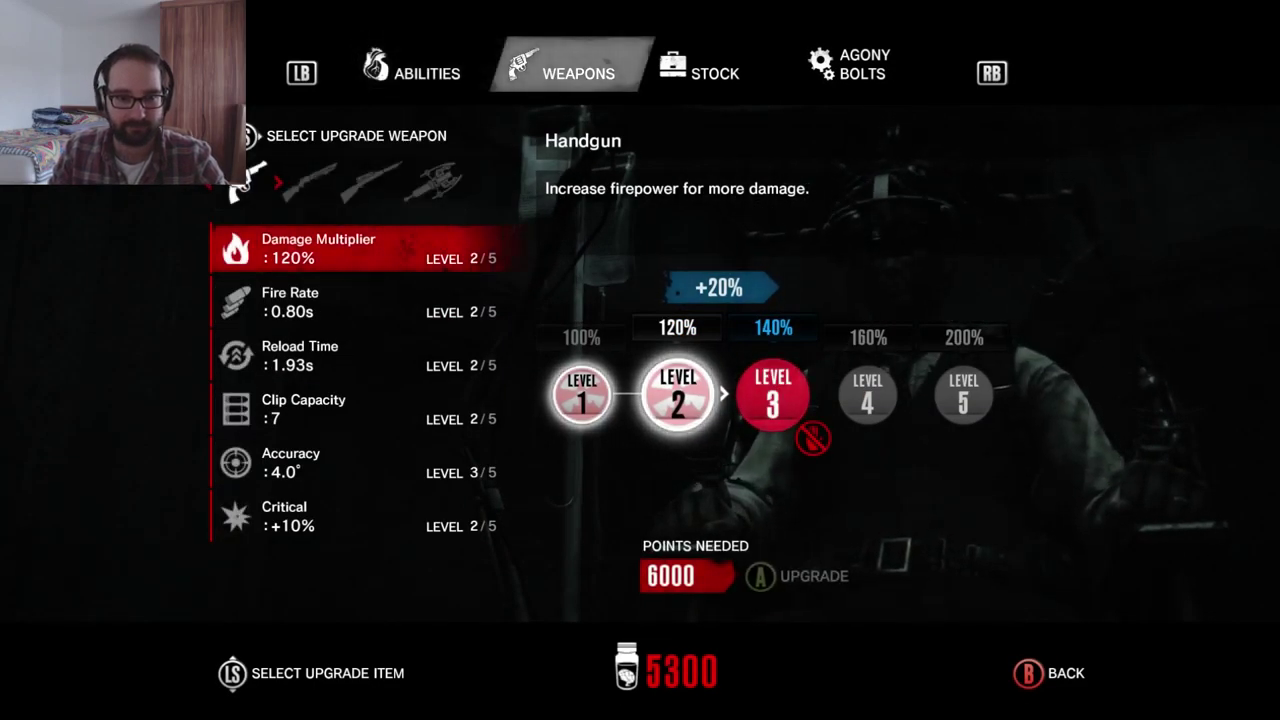
{"action": "key", "text": "Down"}
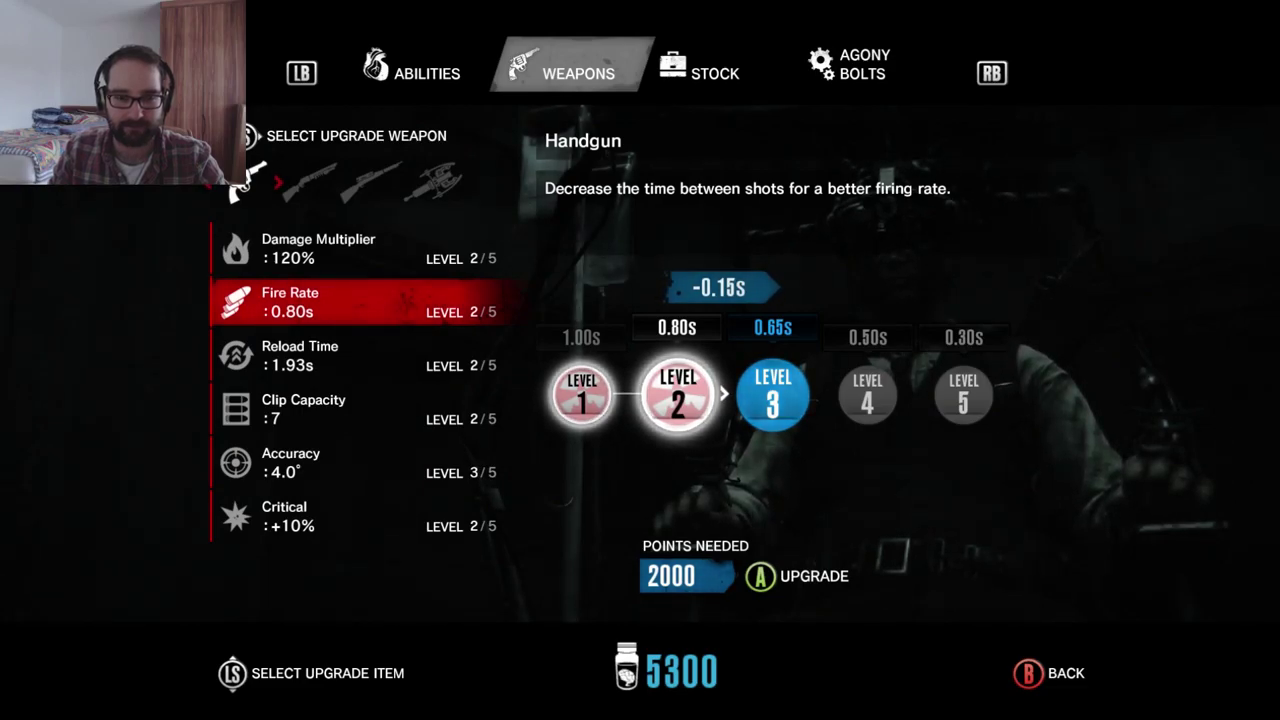
{"action": "key", "text": "e"}
{"action": "key", "text": "Down"}
{"action": "key", "text": "Down"}
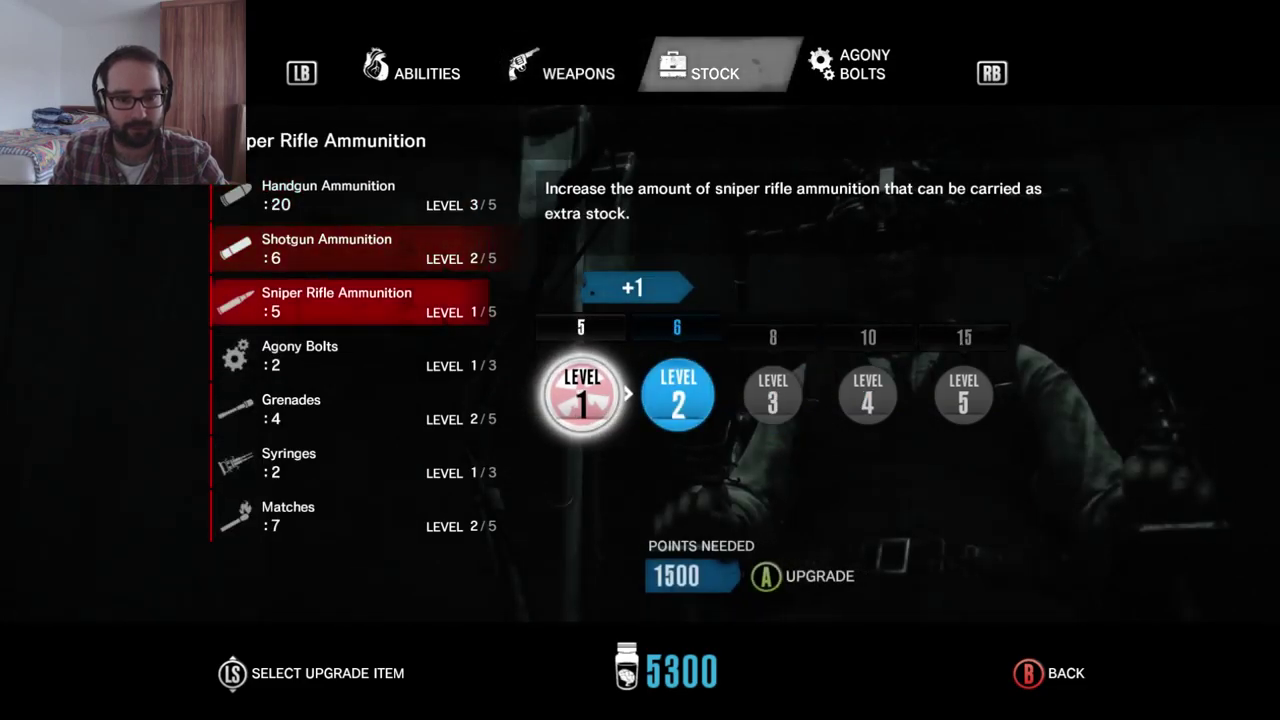
{"action": "key", "text": "Down"}
{"action": "key", "text": "Down"}
{"action": "key", "text": "Down"}
{"action": "key", "text": "e"}
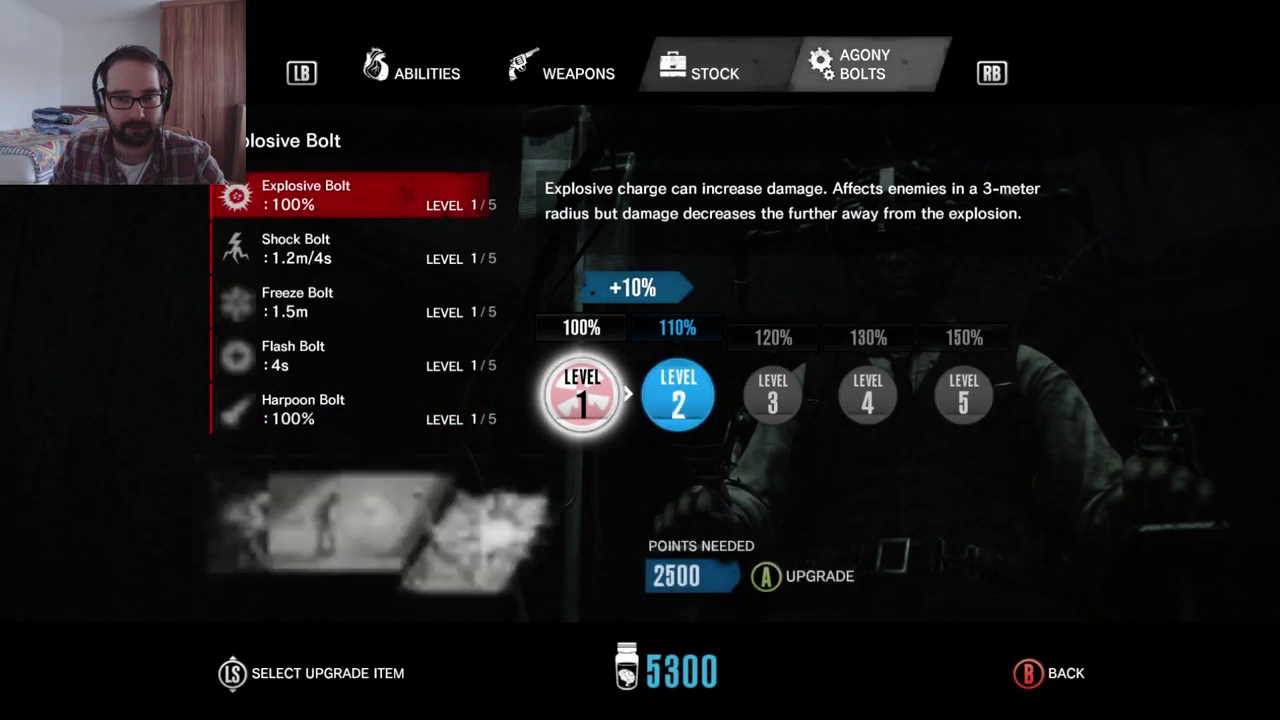
{"action": "key", "text": "q"}
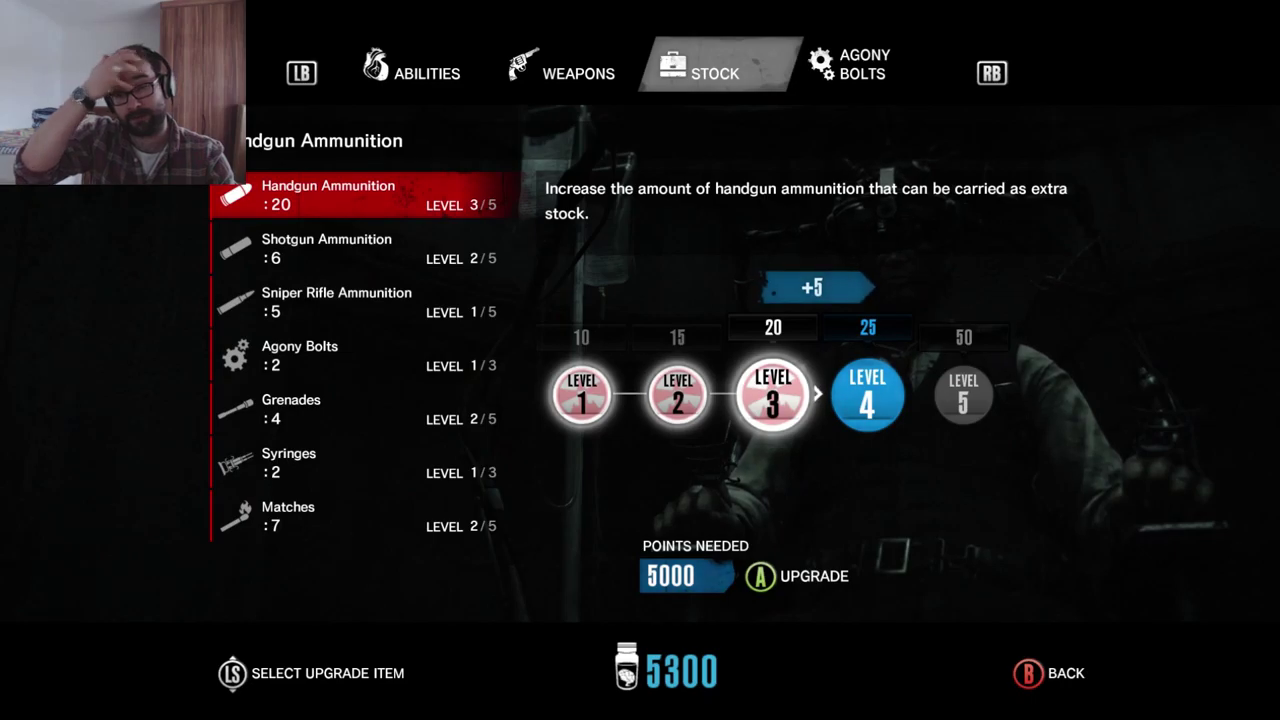
{"action": "key", "text": "q"}
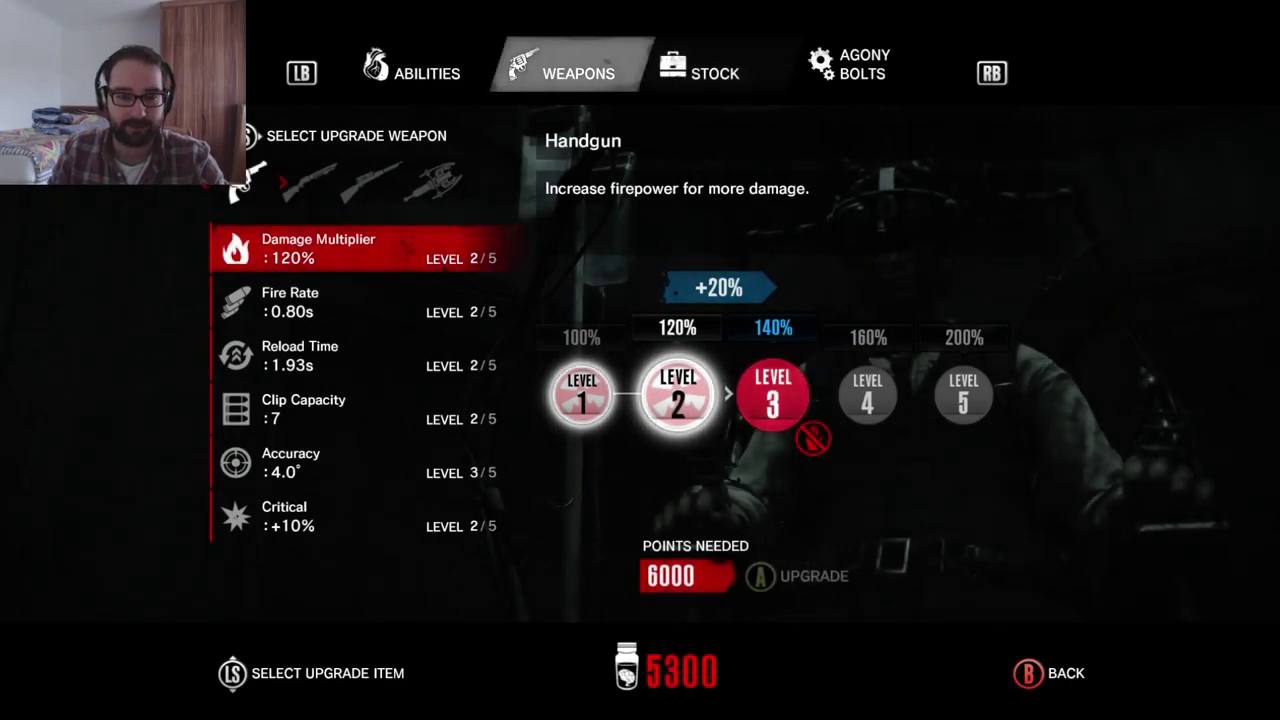
{"action": "key", "text": "Right"}
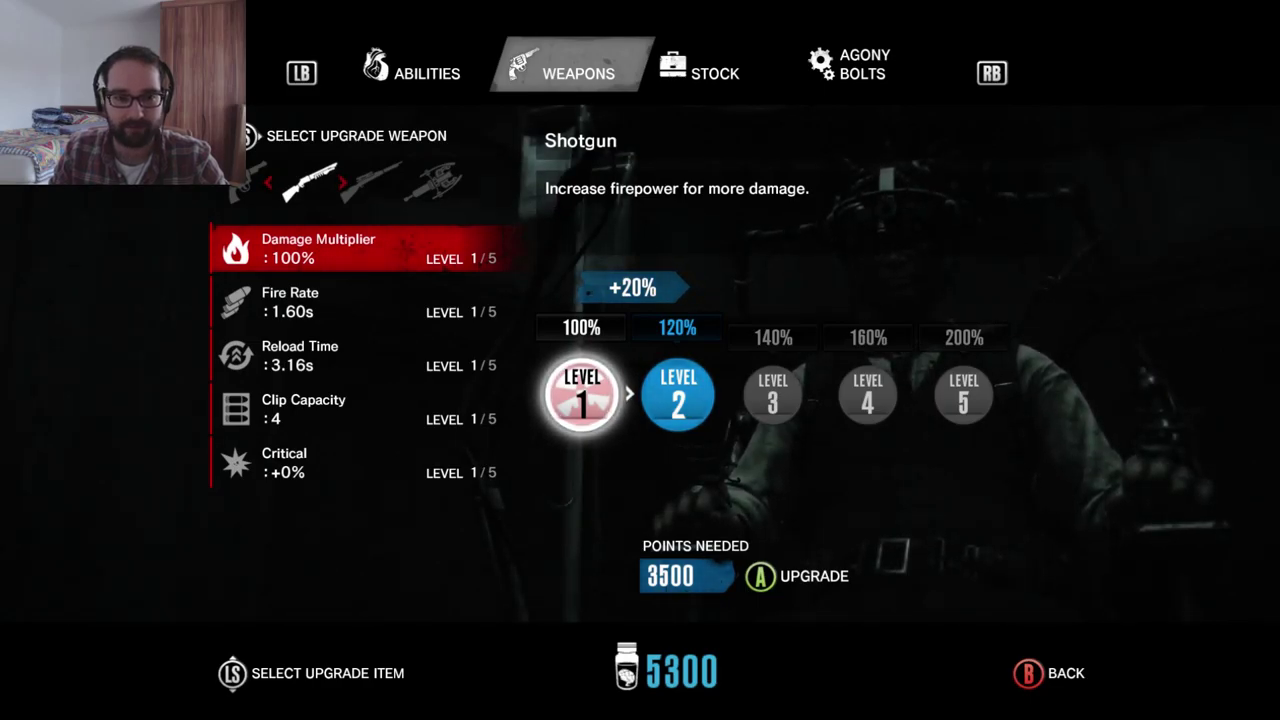
{"action": "key", "text": "Return"}
{"action": "key", "text": "Return"}
{"action": "key", "text": "Down"}
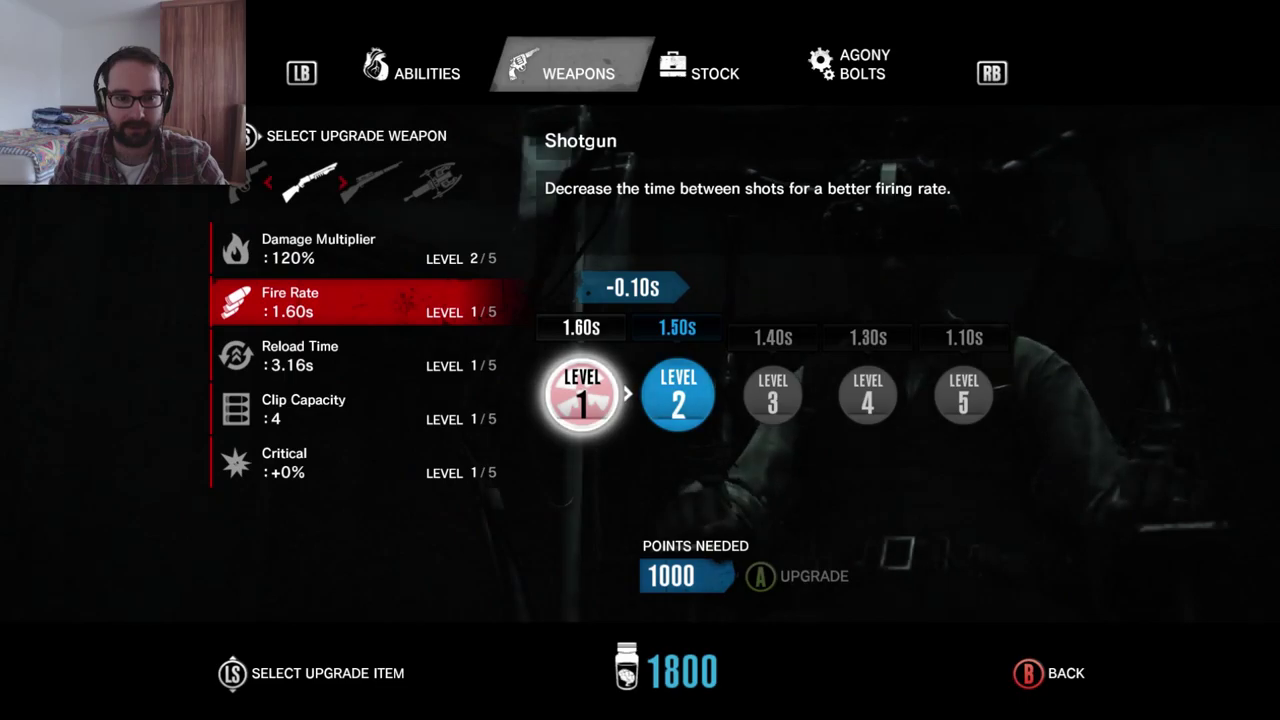
{"action": "key", "text": "Right"}
{"action": "key", "text": "Right"}
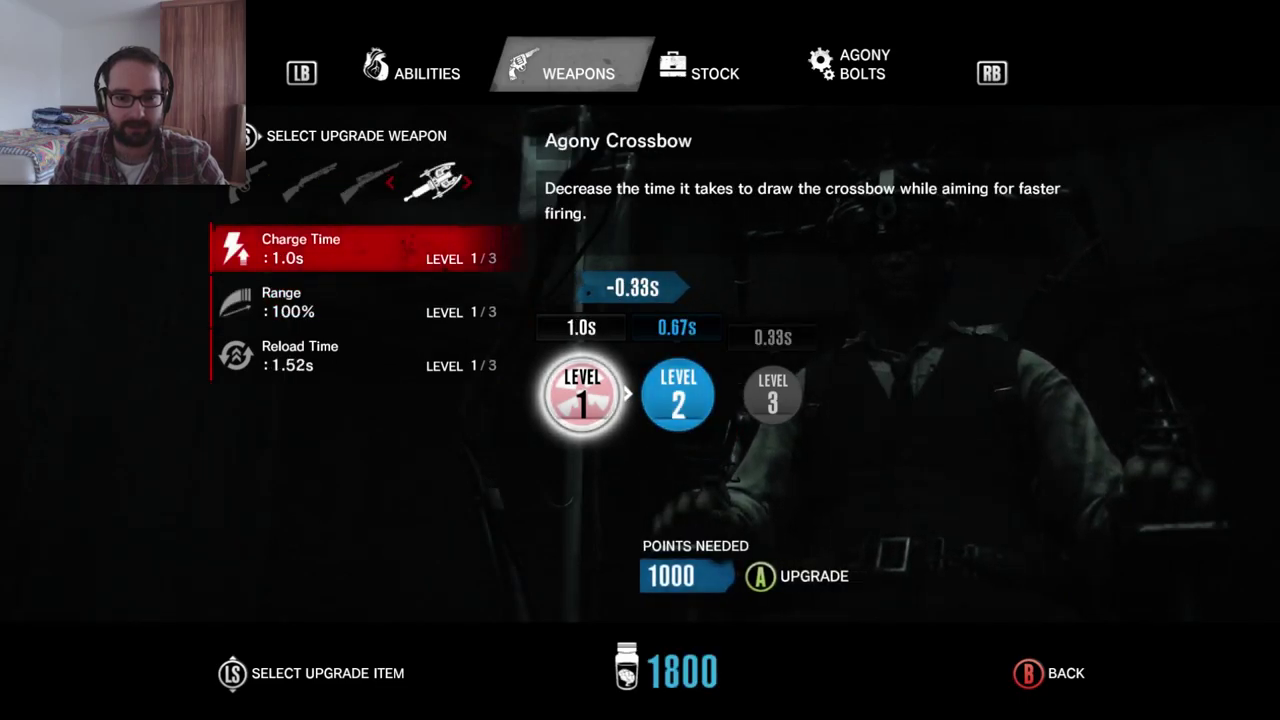
{"action": "key", "text": "Left"}
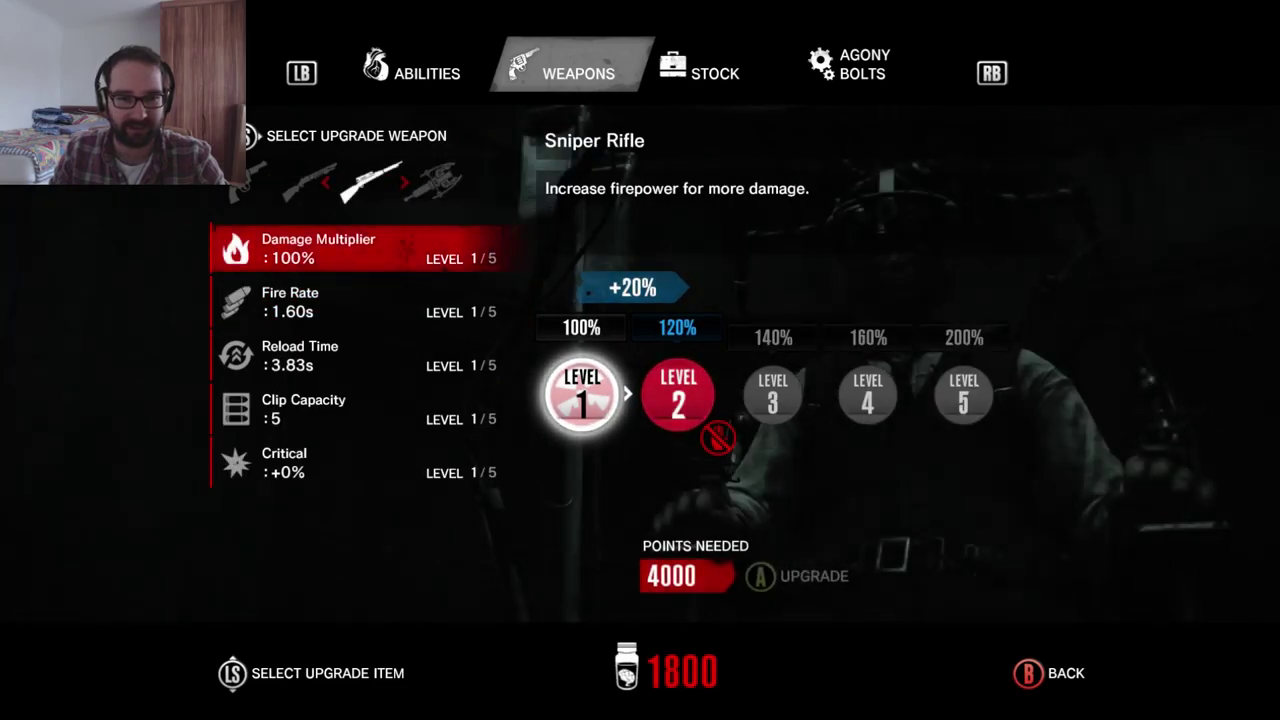
{"action": "key", "text": "Left"}
{"action": "key", "text": "Down"}
{"action": "key", "text": "Down"}
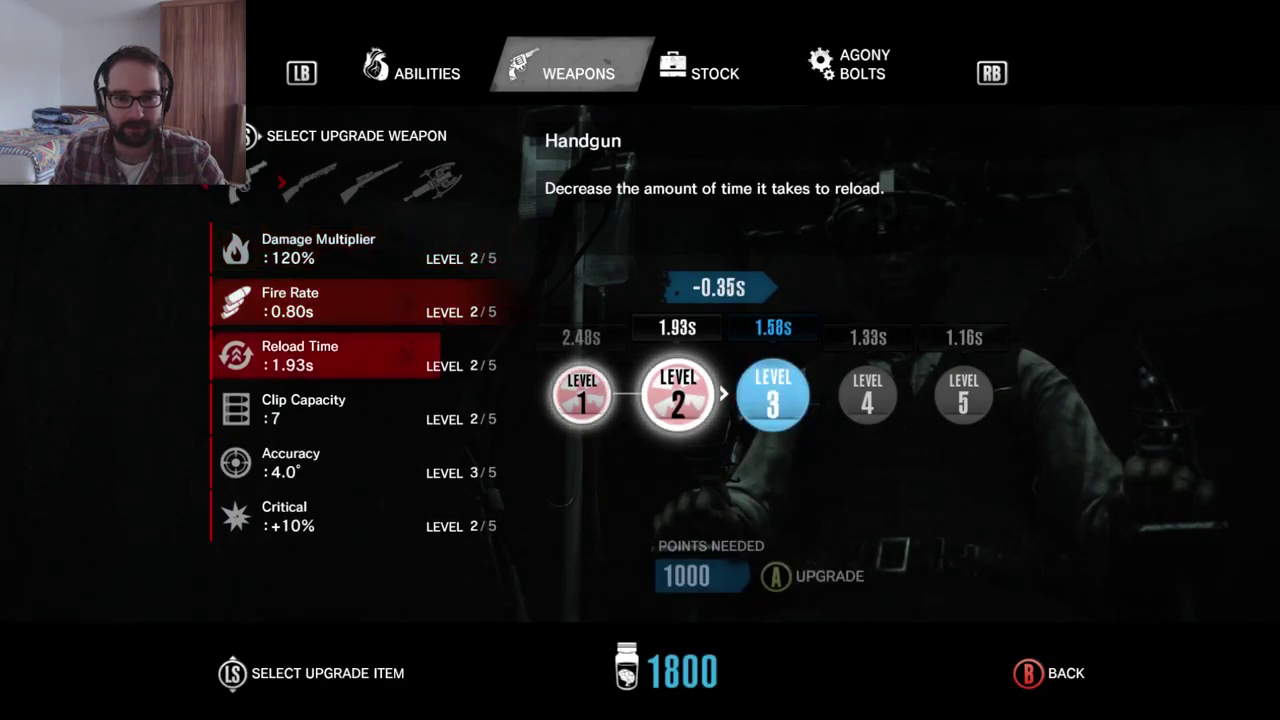
{"action": "key", "text": "Down"}
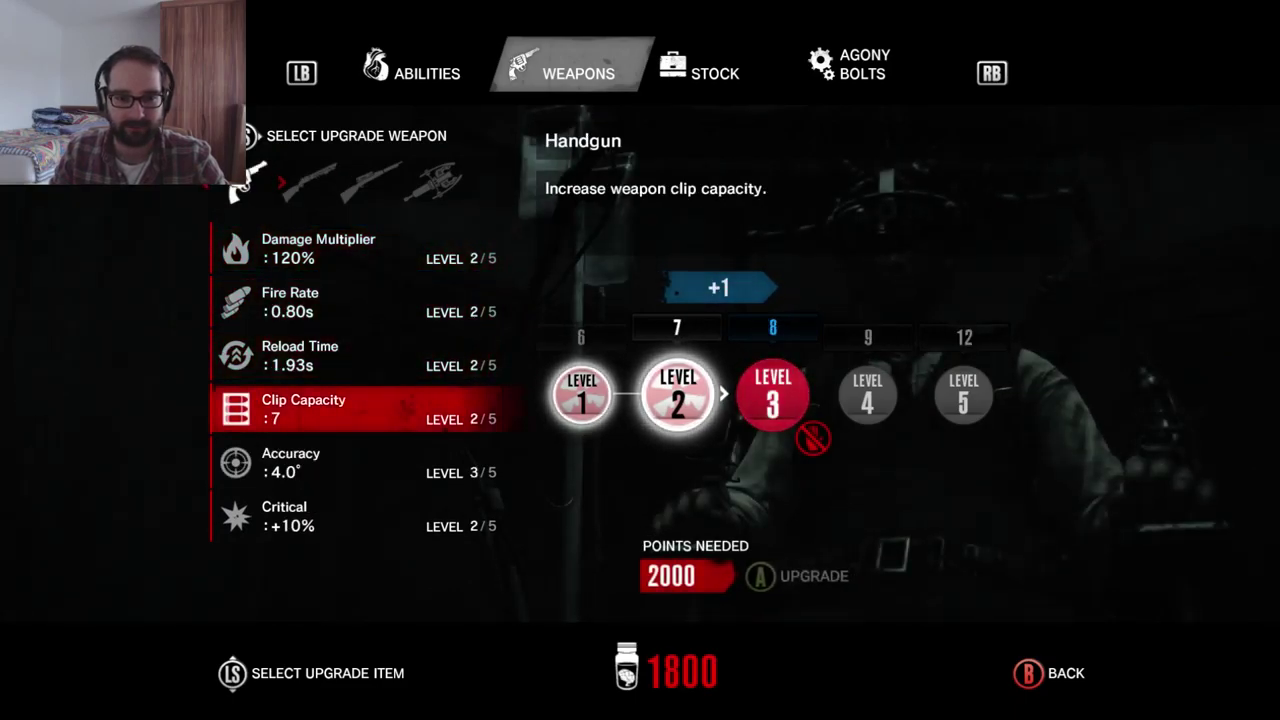
{"action": "key", "text": "Down"}
{"action": "key", "text": "Down"}
{"action": "key", "text": "e"}
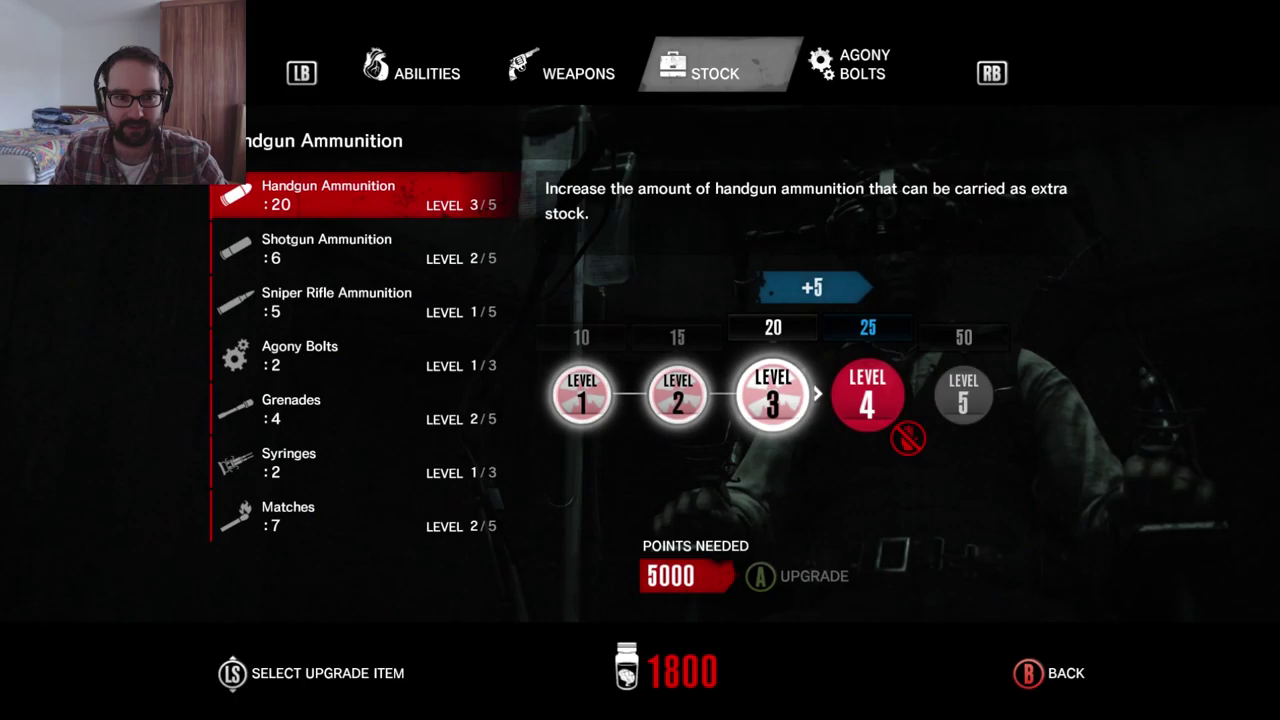
{"action": "key", "text": "Down"}
{"action": "key", "text": "Up"}
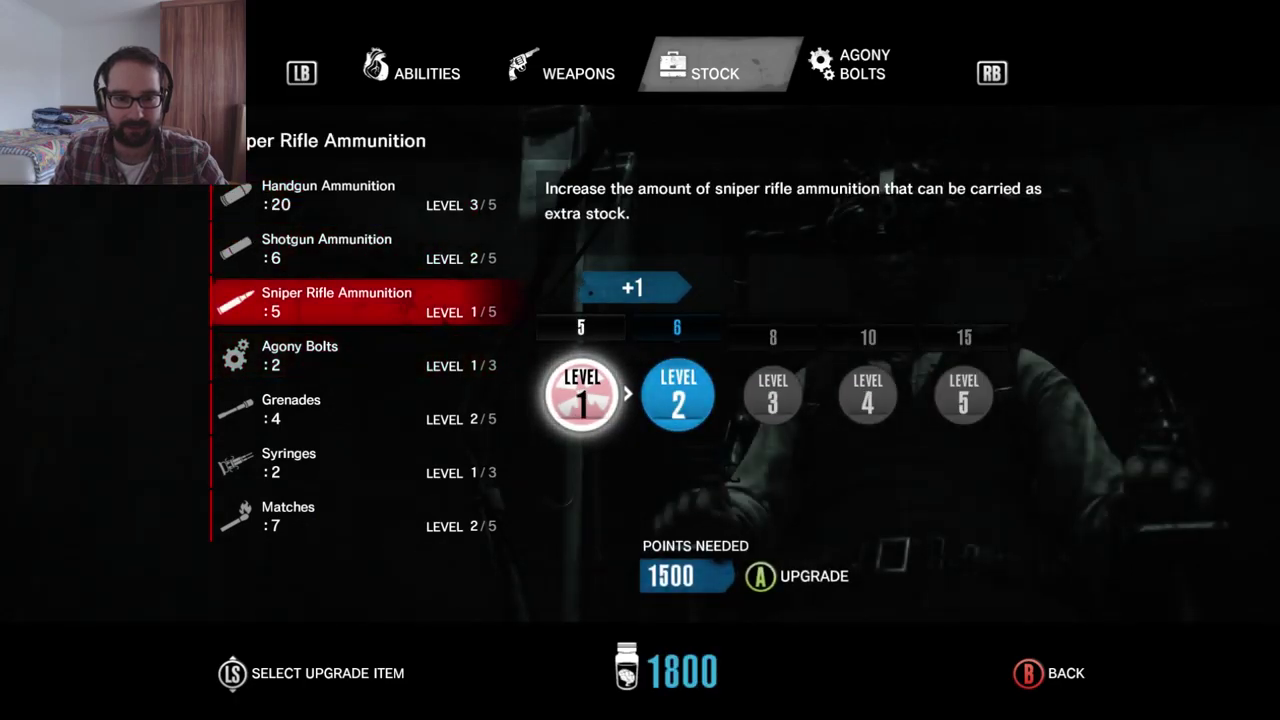
{"action": "key", "text": "Down"}
{"action": "key", "text": "Down"}
{"action": "key", "text": "Down"}
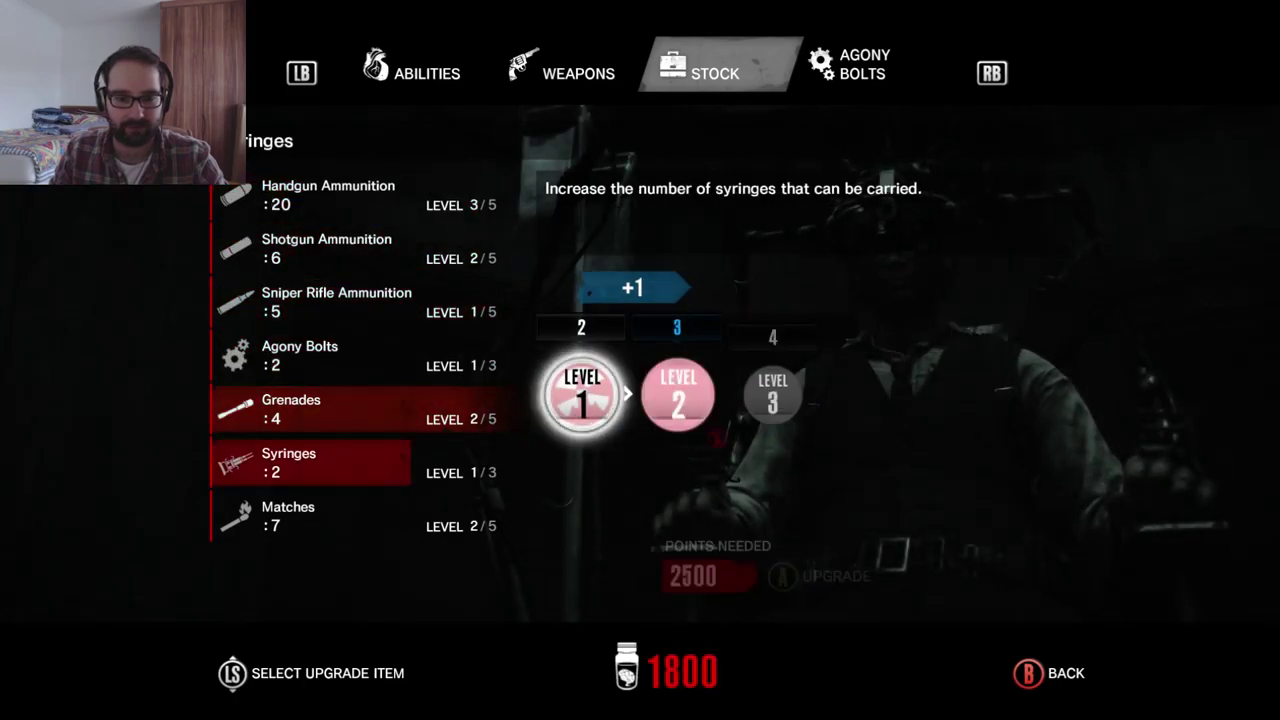
{"action": "key", "text": "Down"}
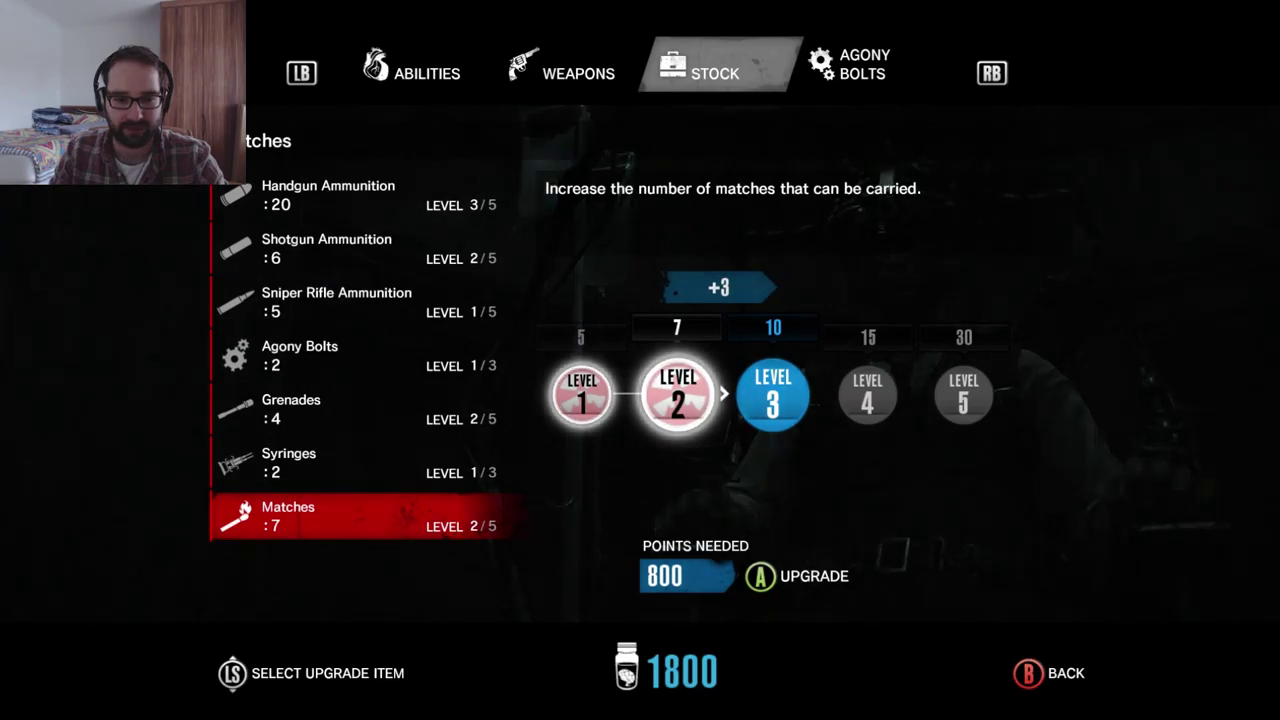
{"action": "key", "text": "Return"}
{"action": "key", "text": "Return"}
{"action": "key", "text": "Up"}
{"action": "key", "text": "Up"}
{"action": "key", "text": "Page_Down"}
{"action": "key", "text": "Down"}
{"action": "key", "text": "Down"}
{"action": "key", "text": "Down"}
{"action": "key", "text": "Down"}
{"action": "key", "text": "Page_Down"}
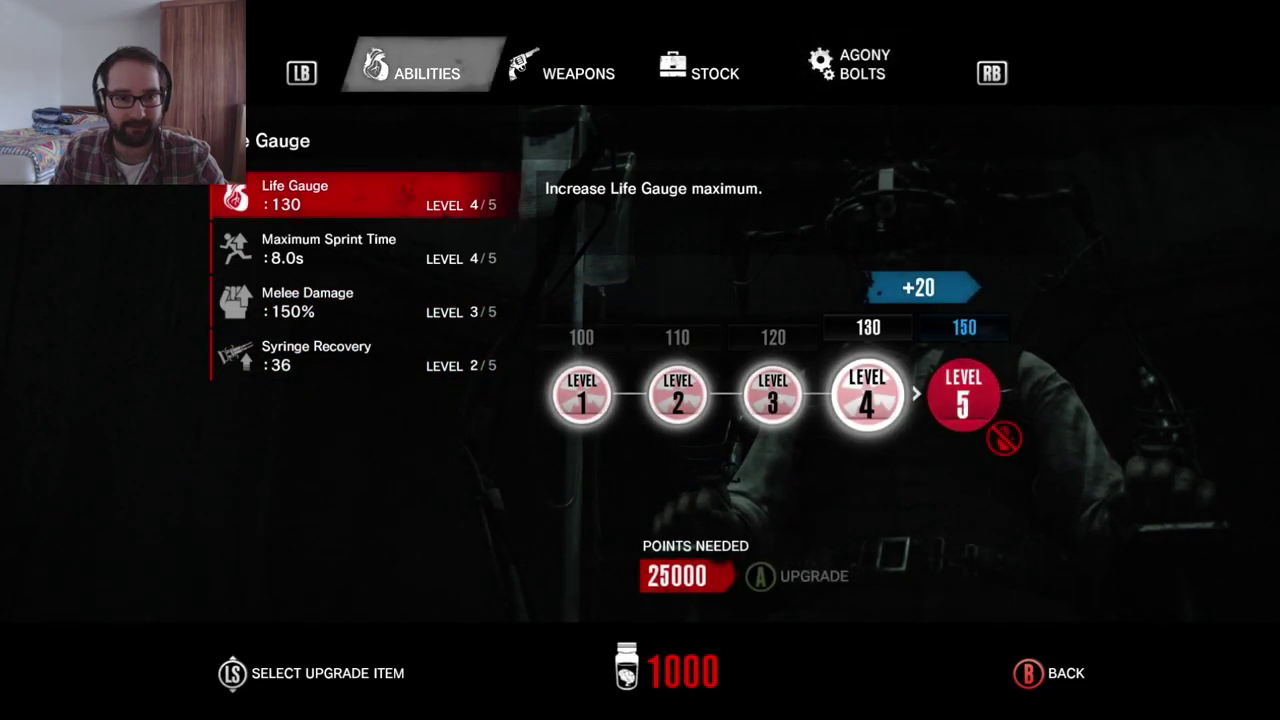
{"action": "key", "text": "Down"}
{"action": "key", "text": "Down"}
{"action": "key", "text": "Down"}
{"action": "key", "text": "Page_Down"}
{"action": "key", "text": "Down"}
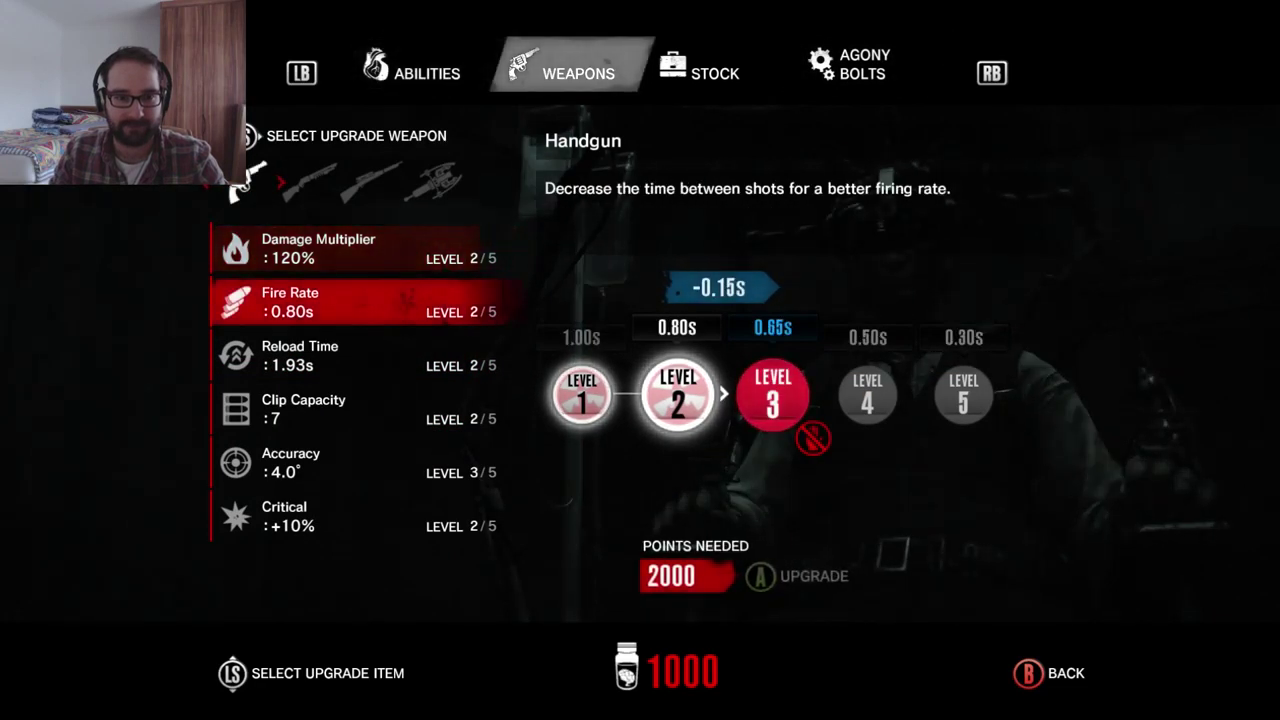
{"action": "key", "text": "Down"}
{"action": "key", "text": "Down"}
{"action": "key", "text": "Up"}
{"action": "key", "text": "Return"}
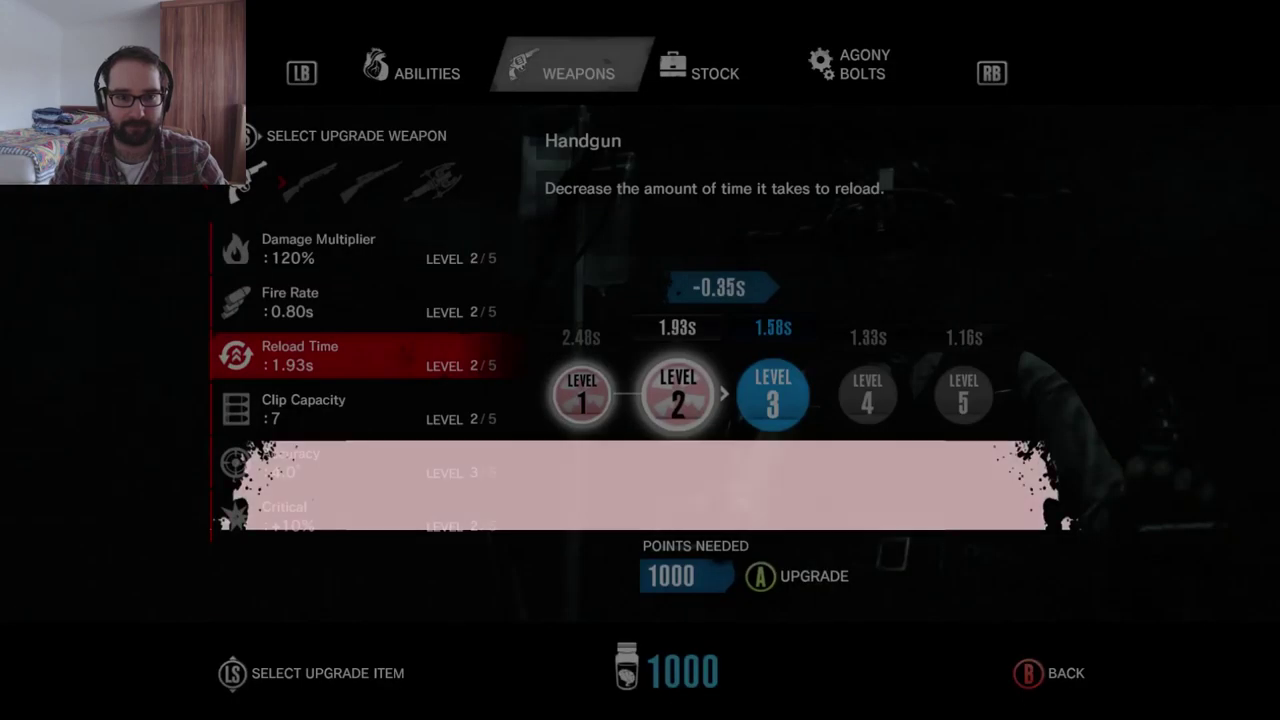
{"action": "key", "text": "Return"}
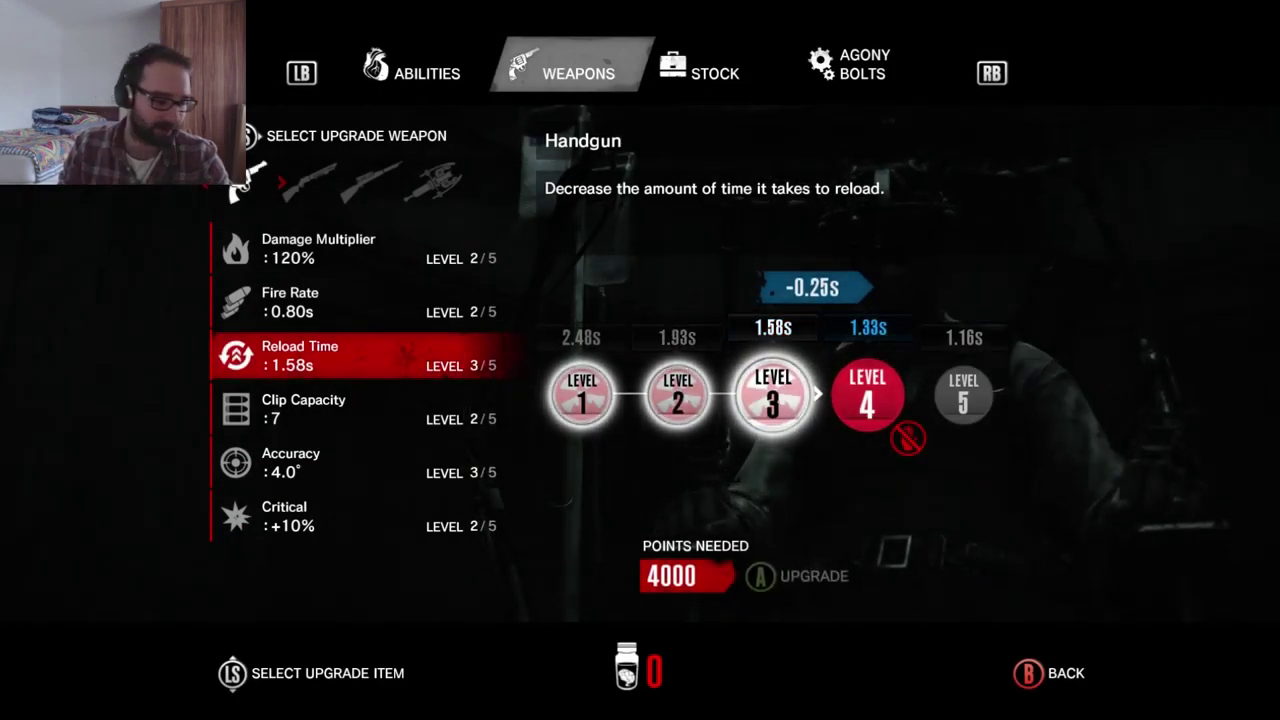
{"action": "key", "text": "Escape"}
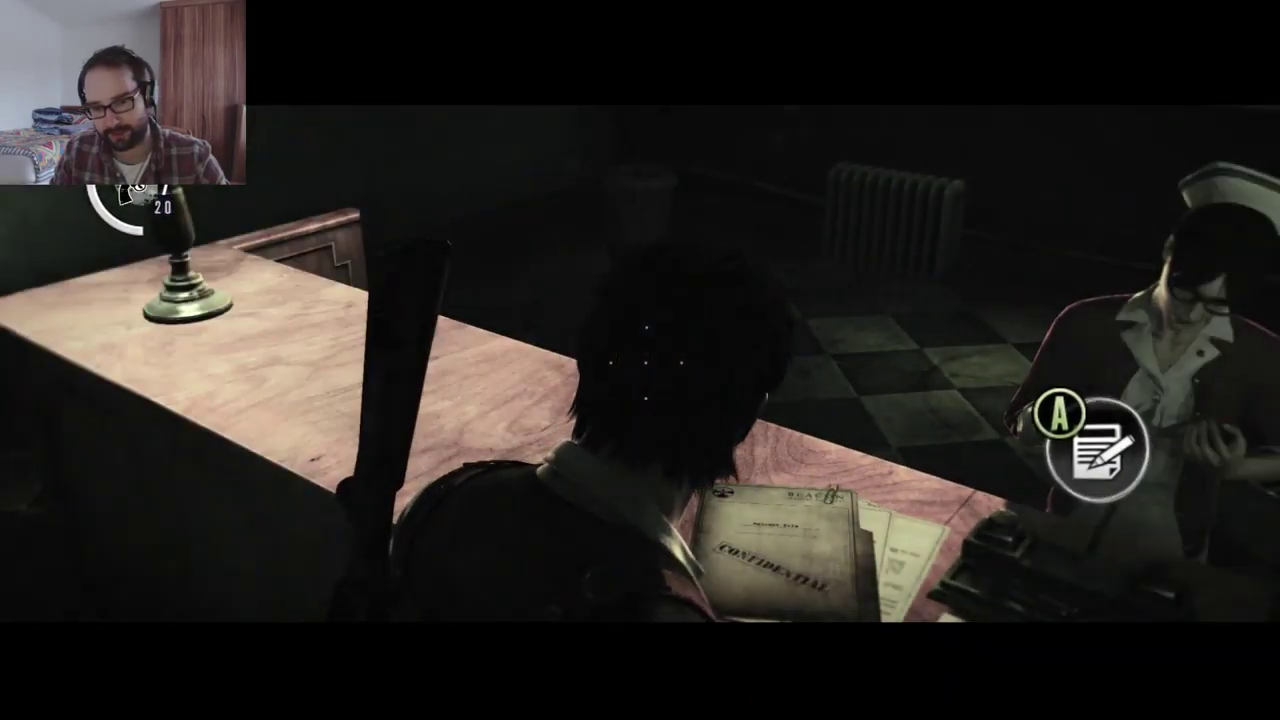
{"action": "key", "text": "Return"}
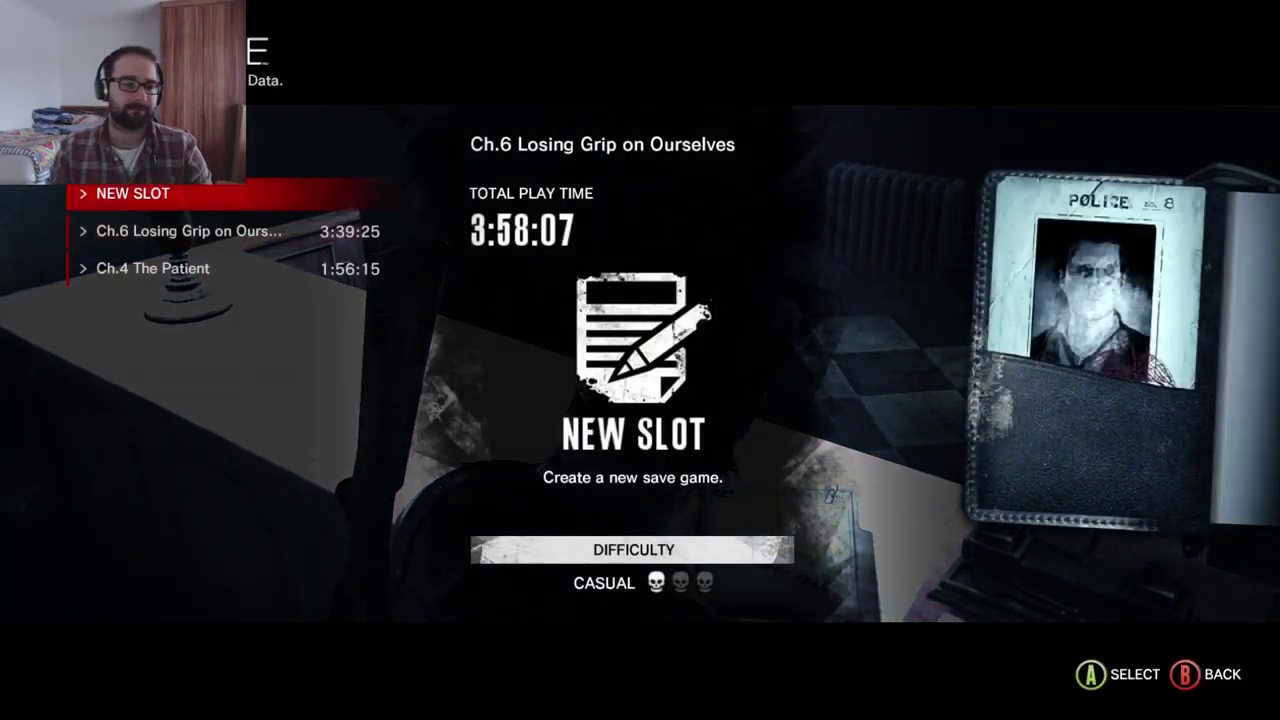
{"action": "key", "text": "Down"}
{"action": "key", "text": "Return"}
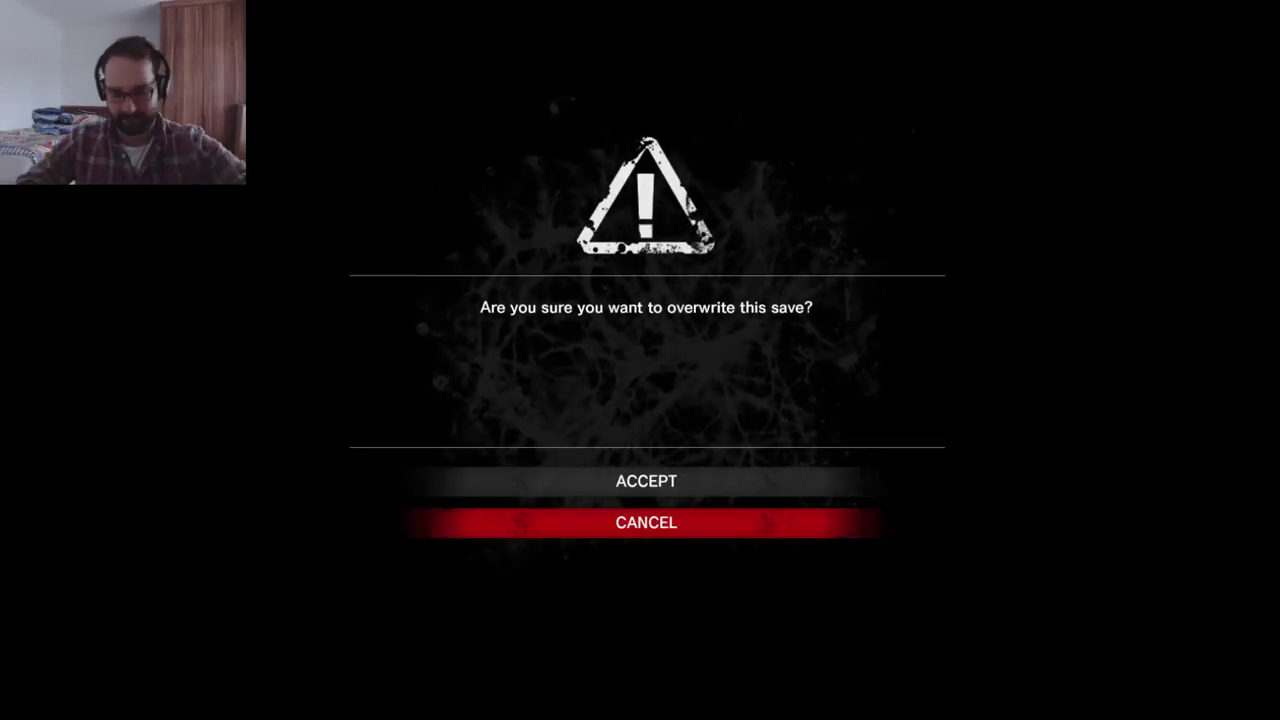
{"action": "key", "text": "Up"}
{"action": "key", "text": "Return"}
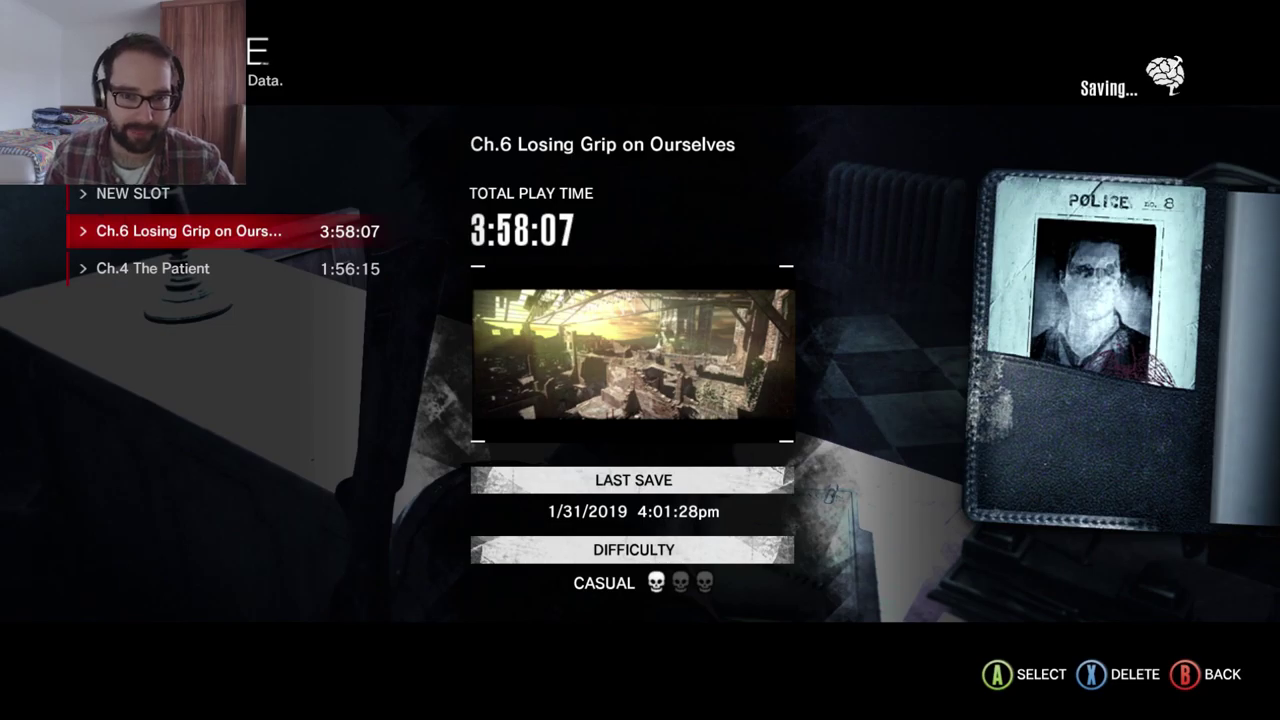
{"action": "key", "text": "Escape"}
{"action": "key", "text": "Escape"}
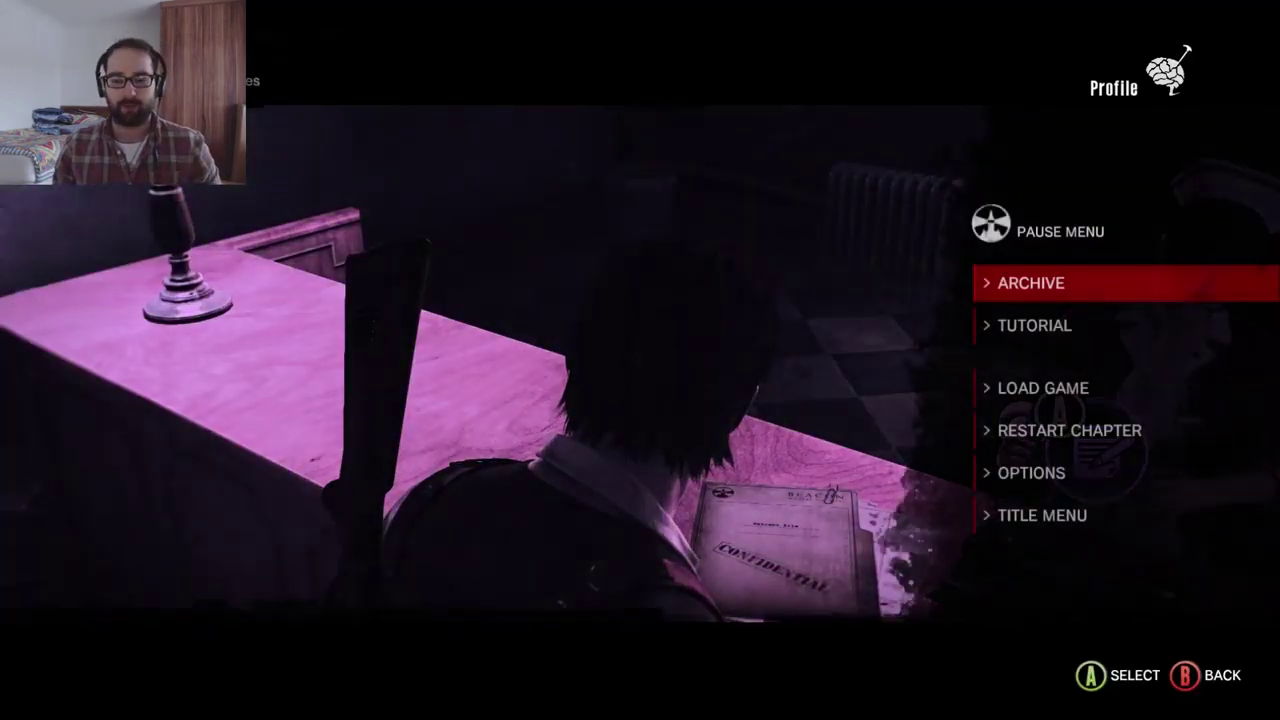